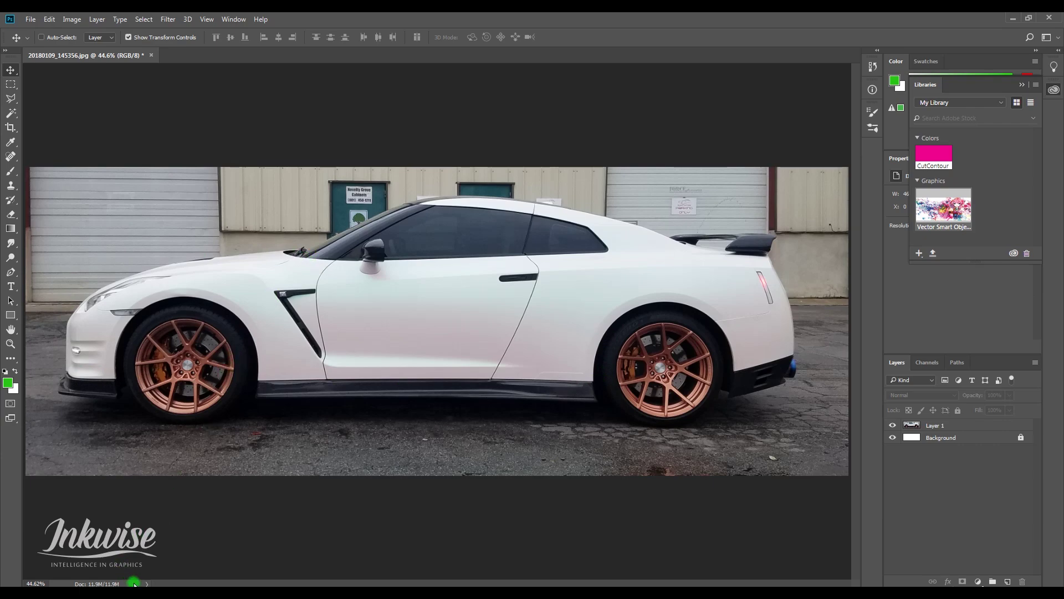
Look through GT-R image results in a new browser window, then return to Photoshop.
right_click(152, 593)
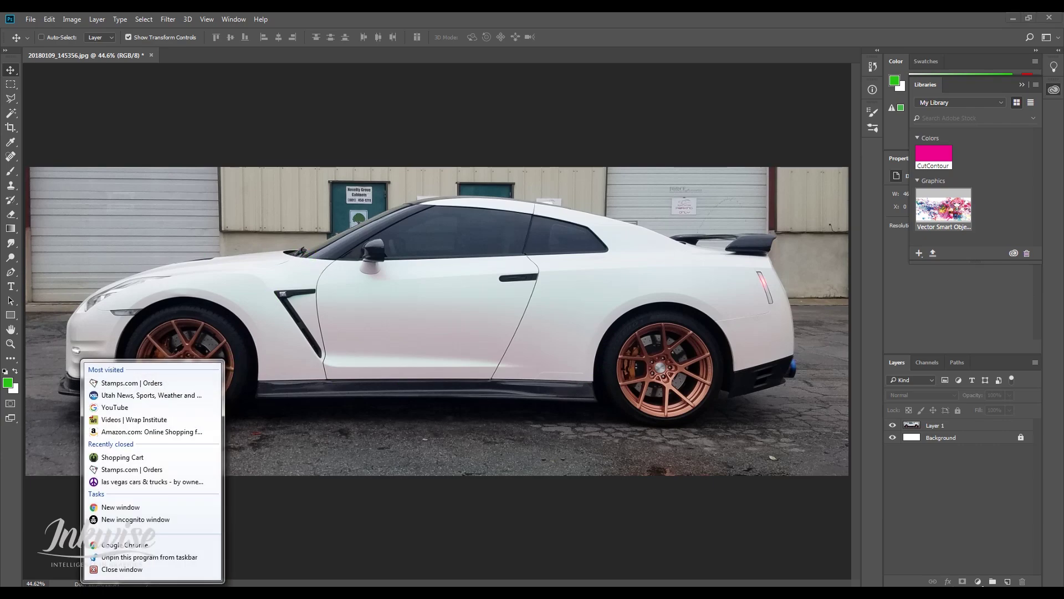
click(117, 544)
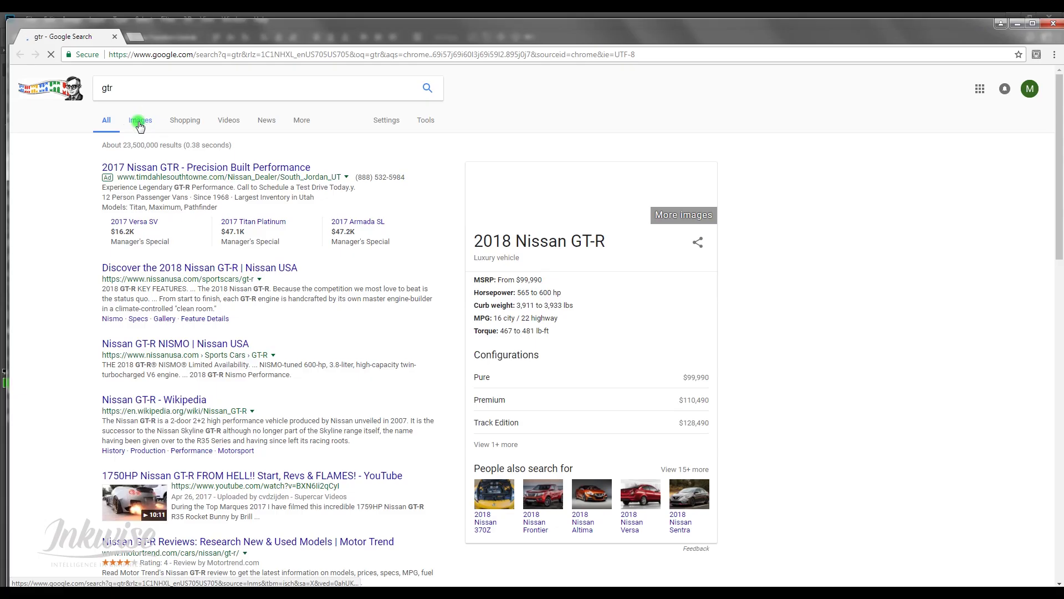
click(142, 121)
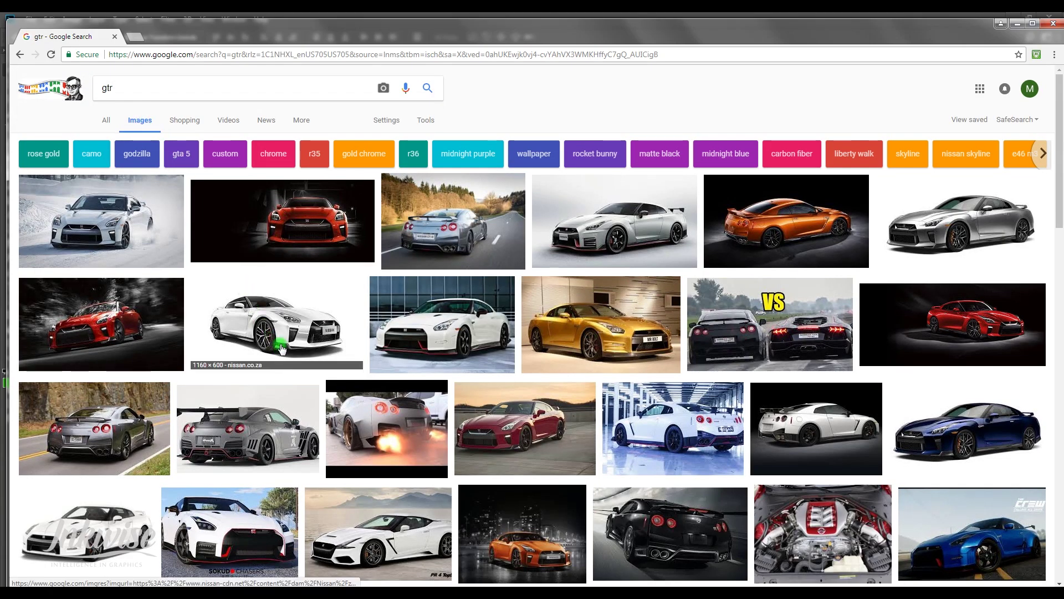
click(280, 438)
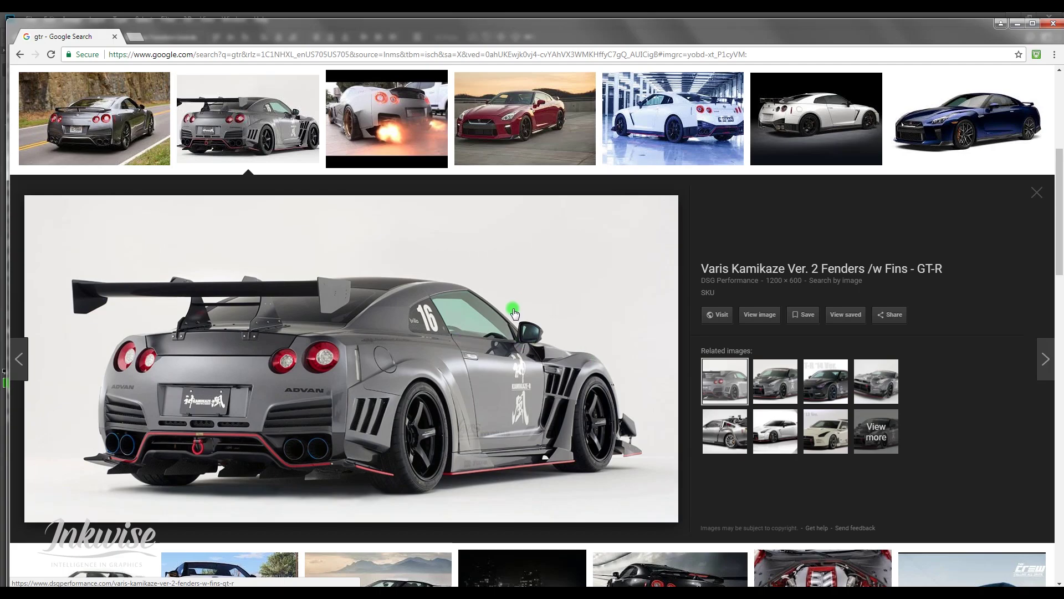
scroll(515, 429, up, 2)
scroll(516, 427, down, 2)
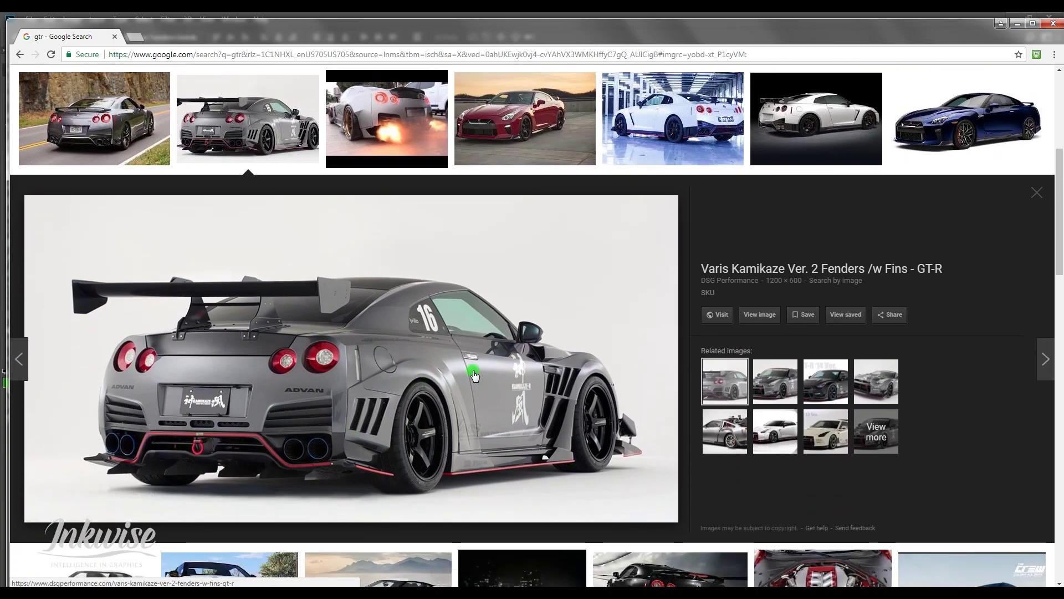
click(534, 143)
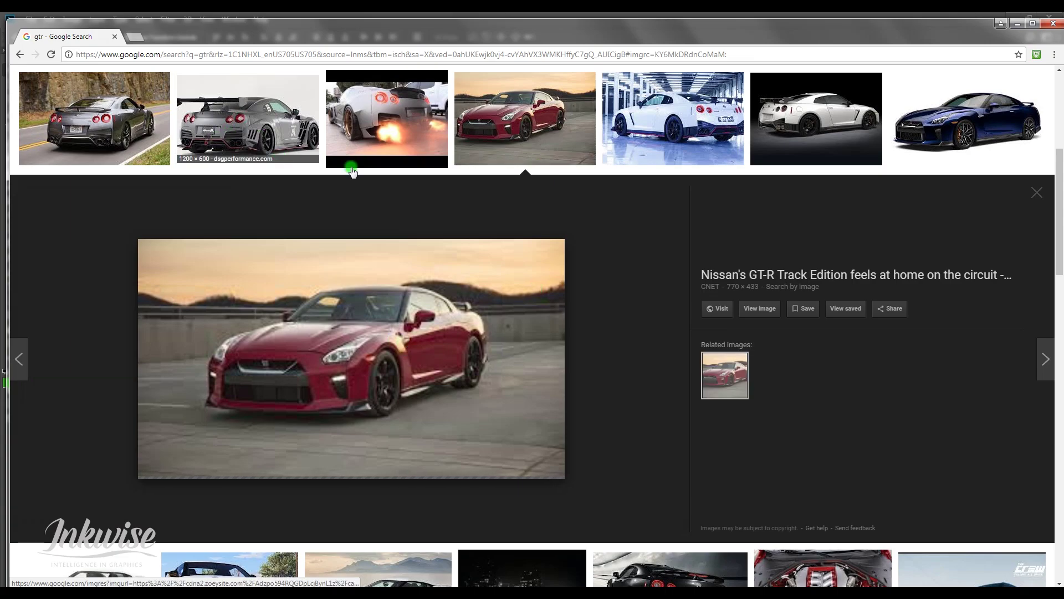
scroll(525, 245, up, 1)
click(1051, 23)
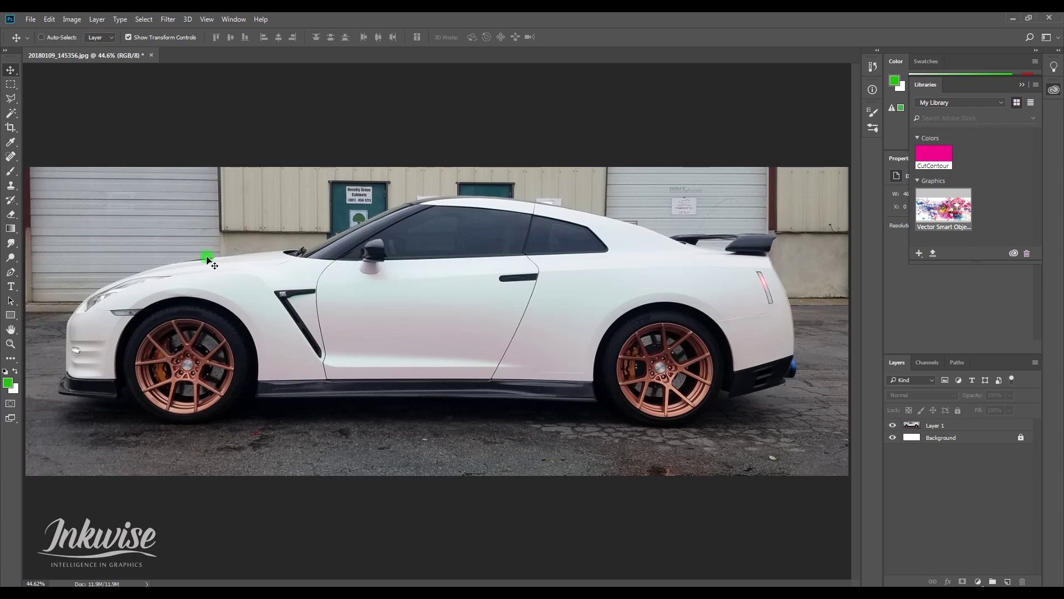
Pick the Polygonal Lasso and zoom to 100% on the car's front wheel.
click(10, 99)
click(353, 285)
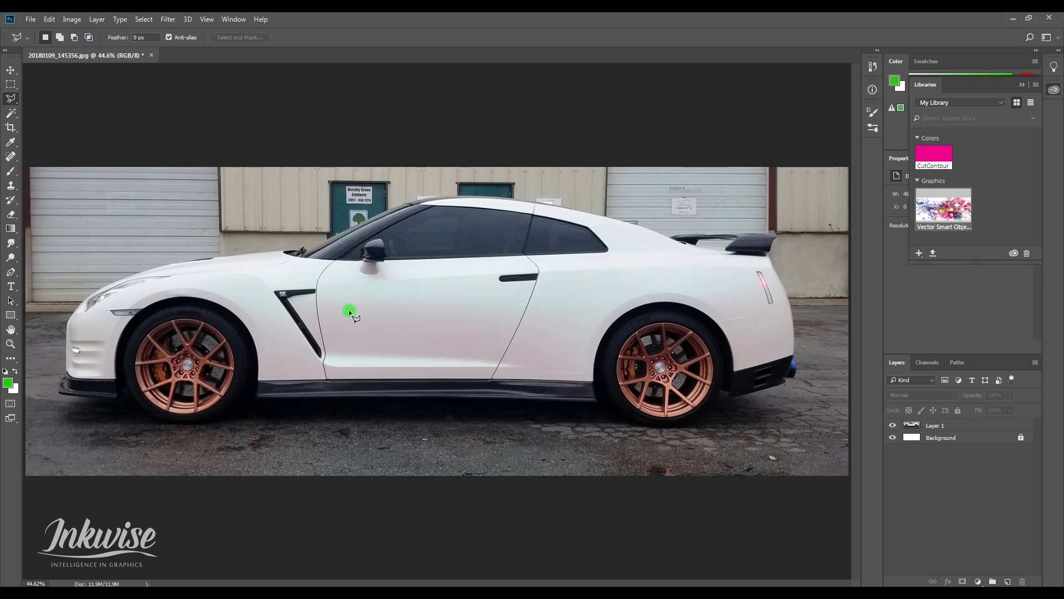
key(ctrl+plus)
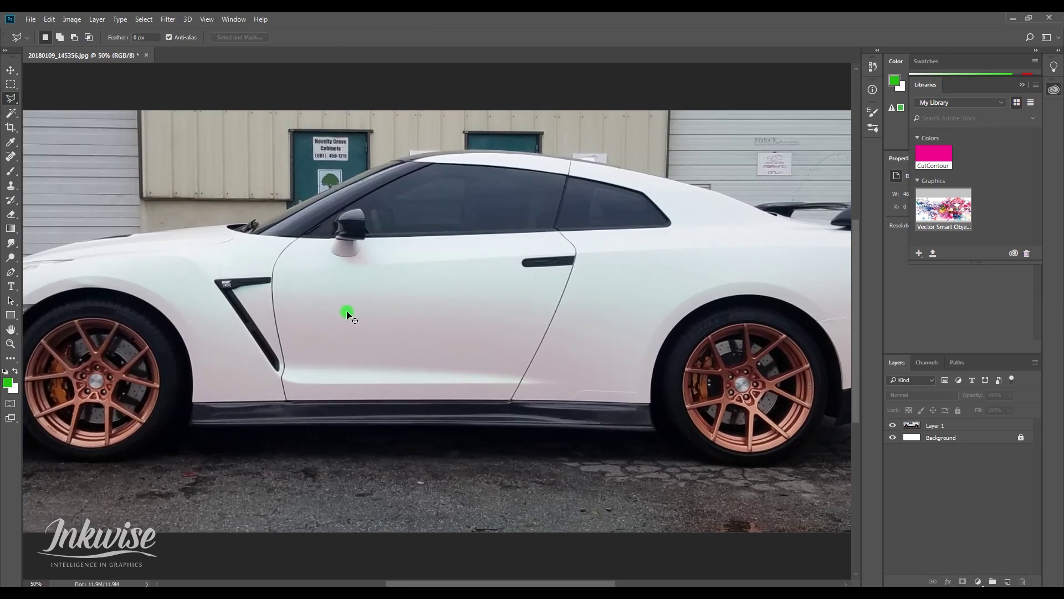
key(ctrl+plus)
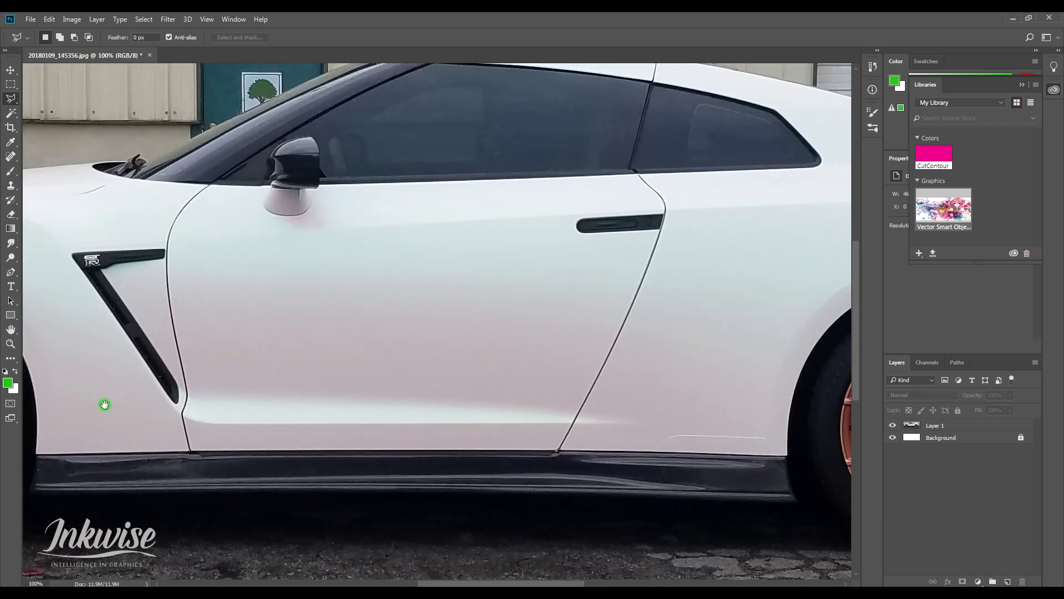
drag(105, 404, 234, 450)
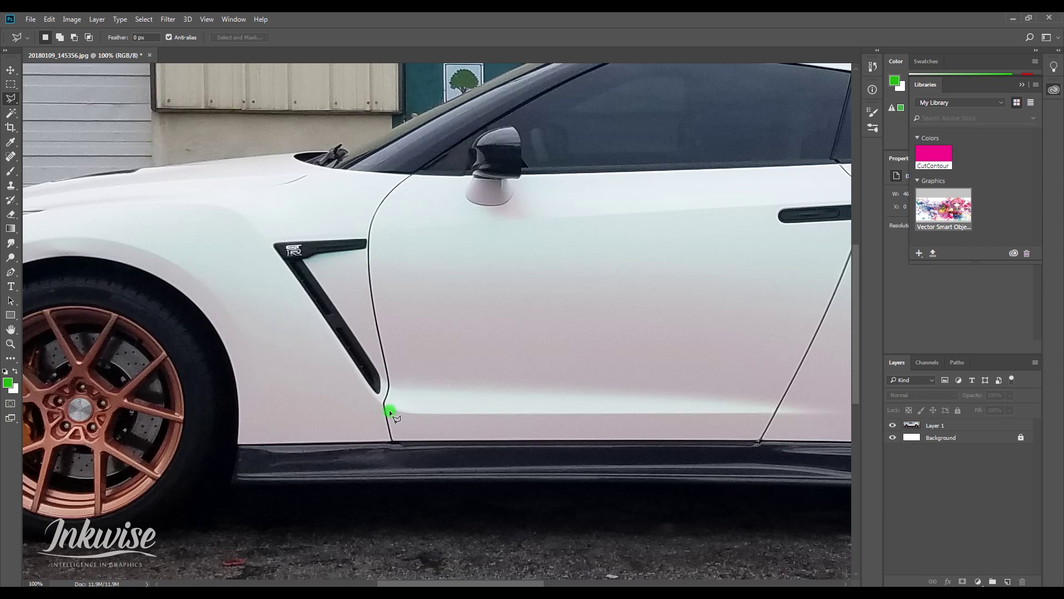
Anchor the outline at the door seam, wheel arch and front bumper, then up the hood.
click(390, 441)
click(238, 443)
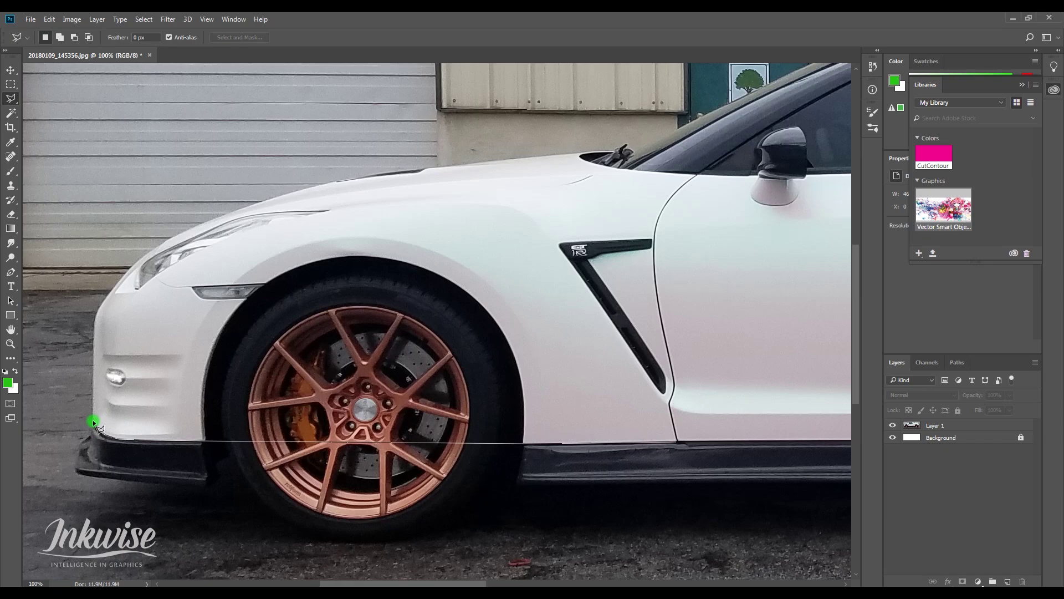
click(92, 422)
mouse_move(177, 238)
mouse_down()
mouse_move(331, 182)
mouse_move(613, 150)
mouse_up()
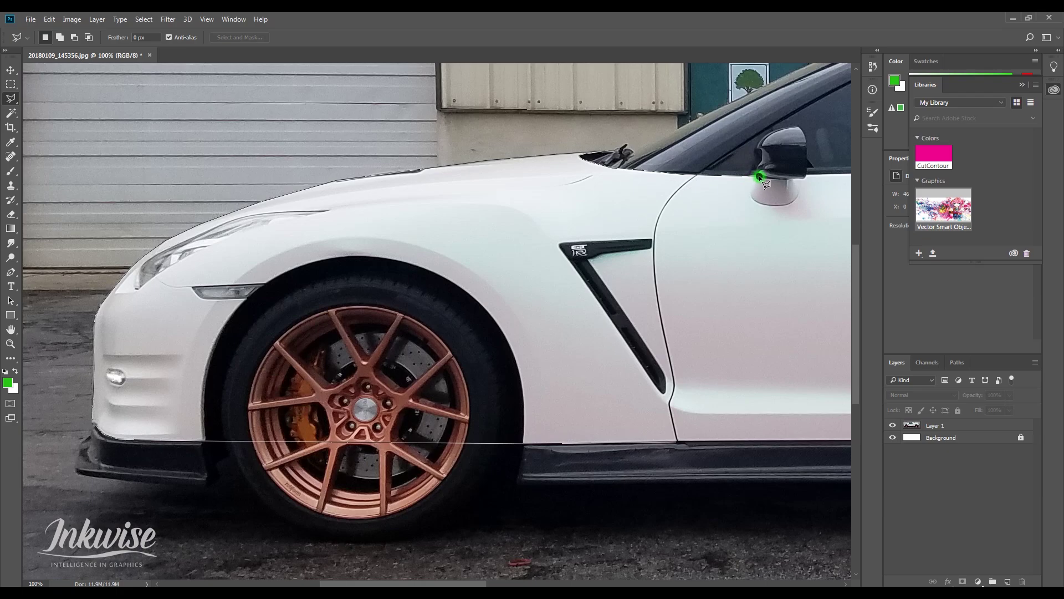
Continue the outline along the window base and back along the car's bottom edge.
scroll(812, 172, right, 10)
mouse_move(812, 171)
mouse_down()
mouse_move(766, 171)
mouse_move(747, 155)
mouse_up()
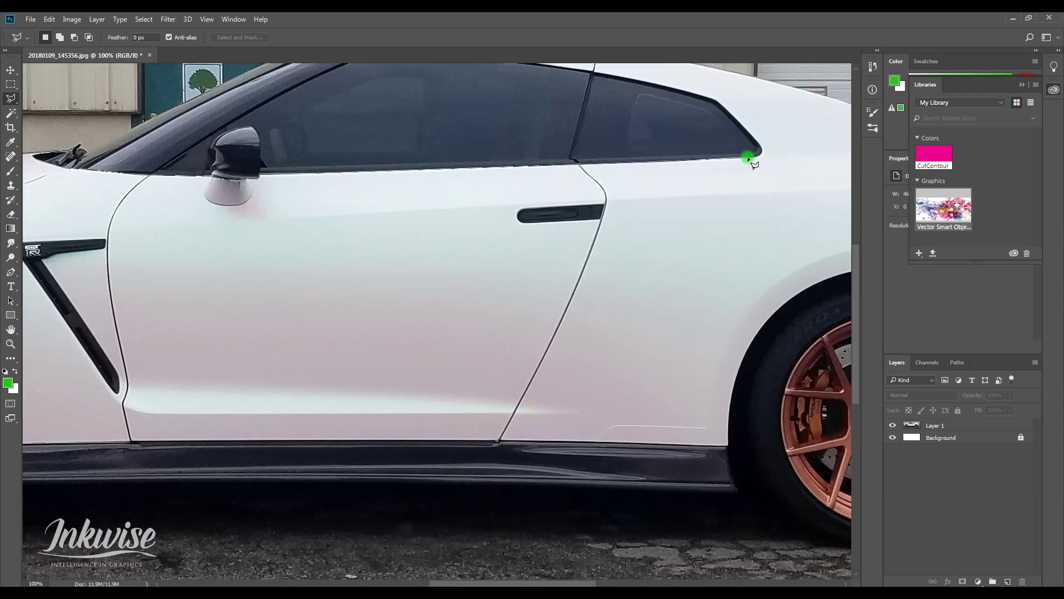
mouse_move(715, 100)
mouse_down()
mouse_move(539, 64)
mouse_move(591, 70)
mouse_move(497, 166)
mouse_move(342, 157)
mouse_move(521, 144)
mouse_move(748, 182)
mouse_move(653, 210)
mouse_move(767, 248)
mouse_move(643, 246)
mouse_up()
scroll(589, 68, up, 2)
scroll(775, 183, right, 4)
scroll(767, 246, right, 3)
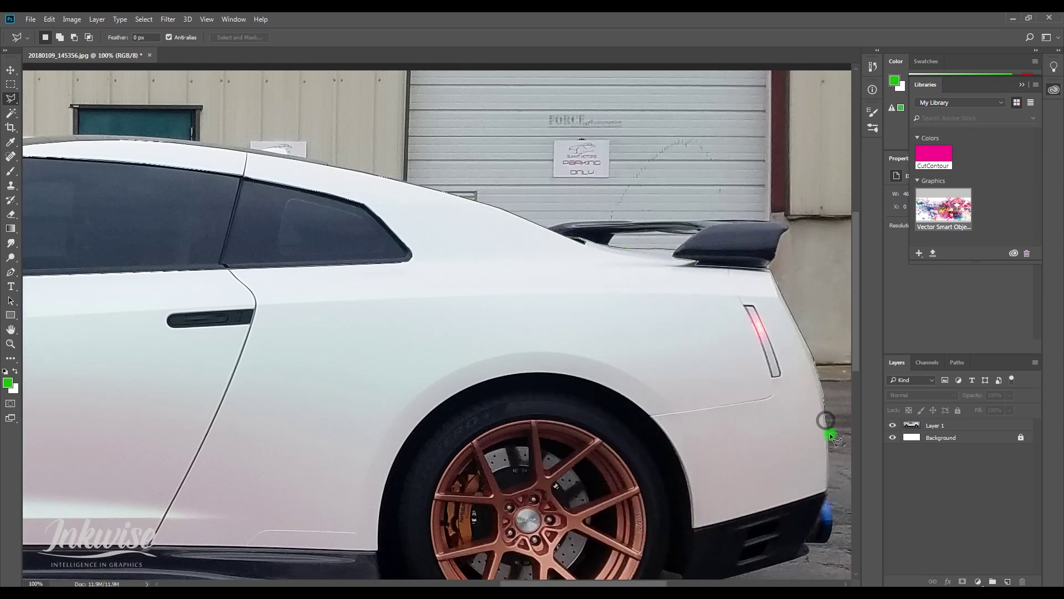
scroll(451, 548, left, 6)
mouse_move(693, 505)
mouse_down()
mouse_move(379, 539)
mouse_move(561, 542)
mouse_move(151, 524)
mouse_up()
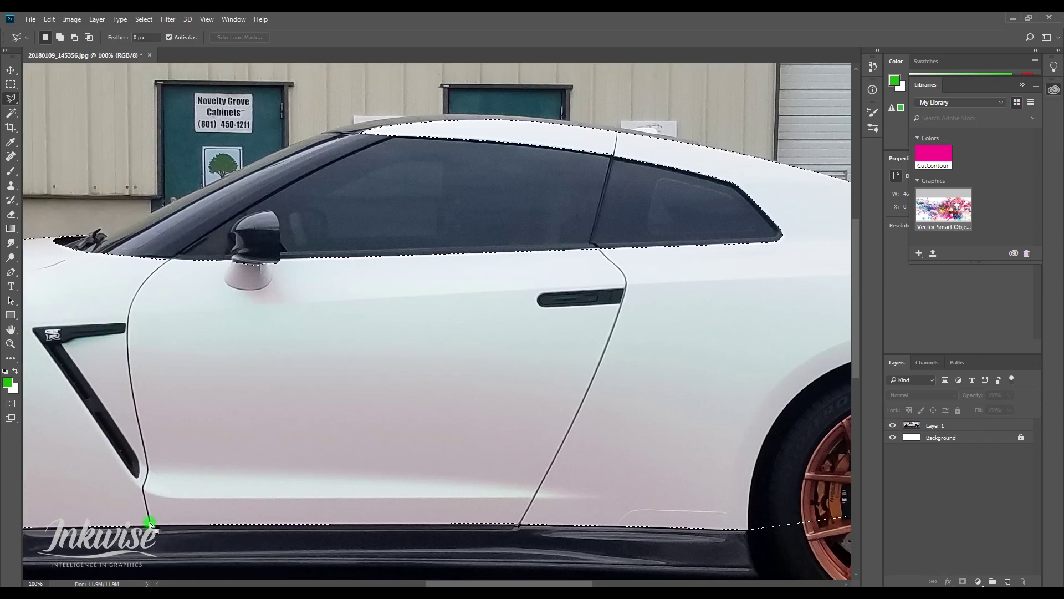
Zoom out to review the whole selection, then pan toward the car's front bumper.
key(ctrl+minus)
key(ctrl+minus)
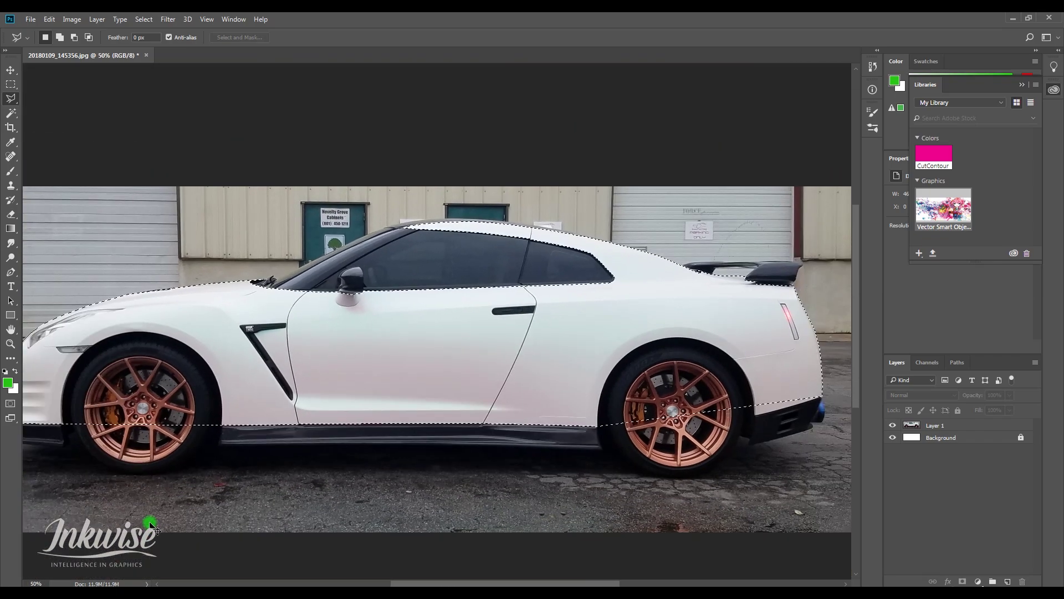
key(ctrl+minus)
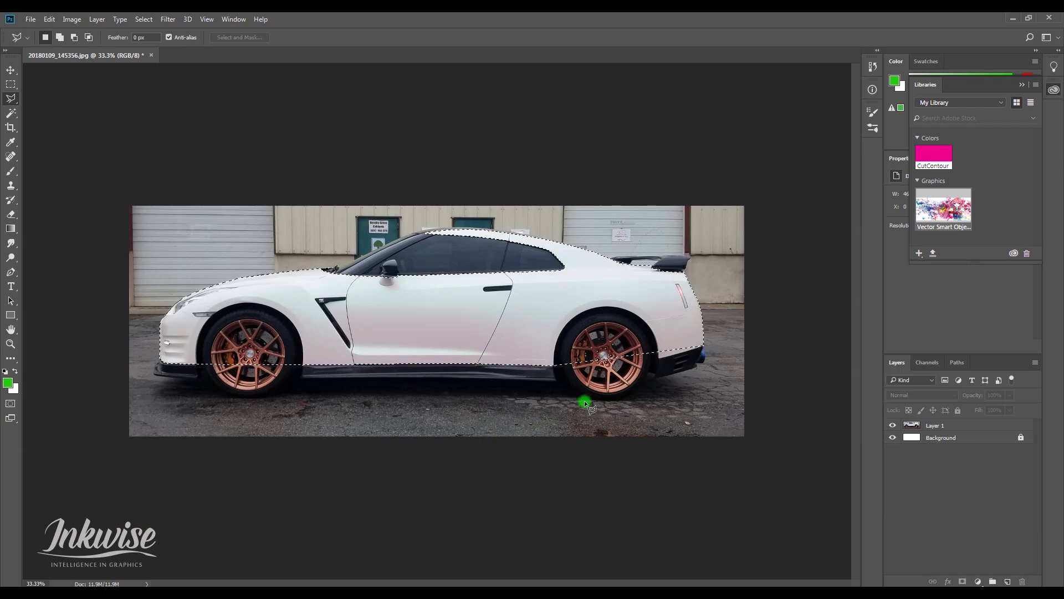
scroll(646, 357, up, 5)
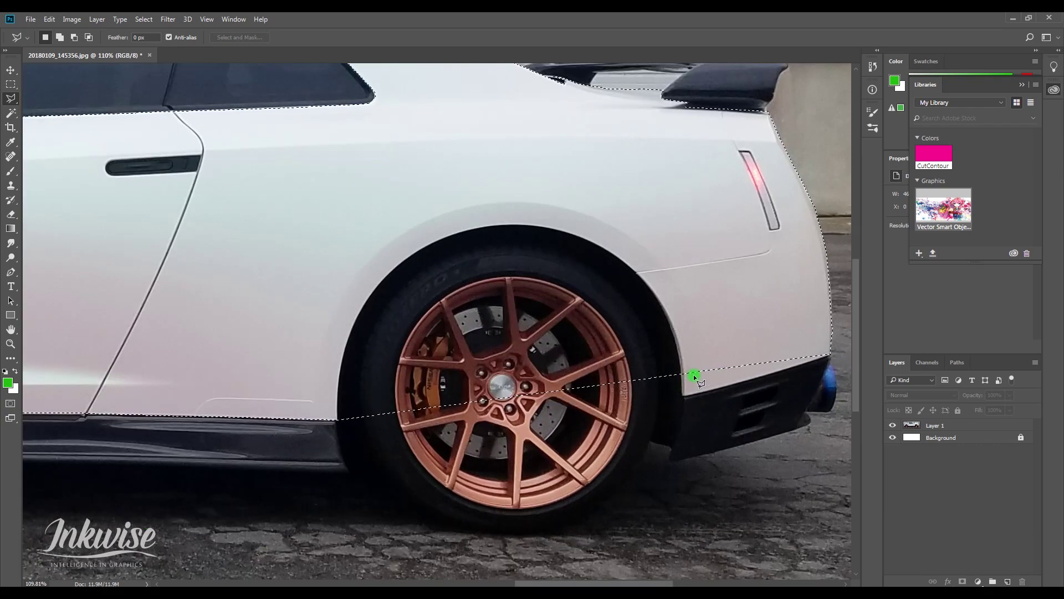
click(572, 217)
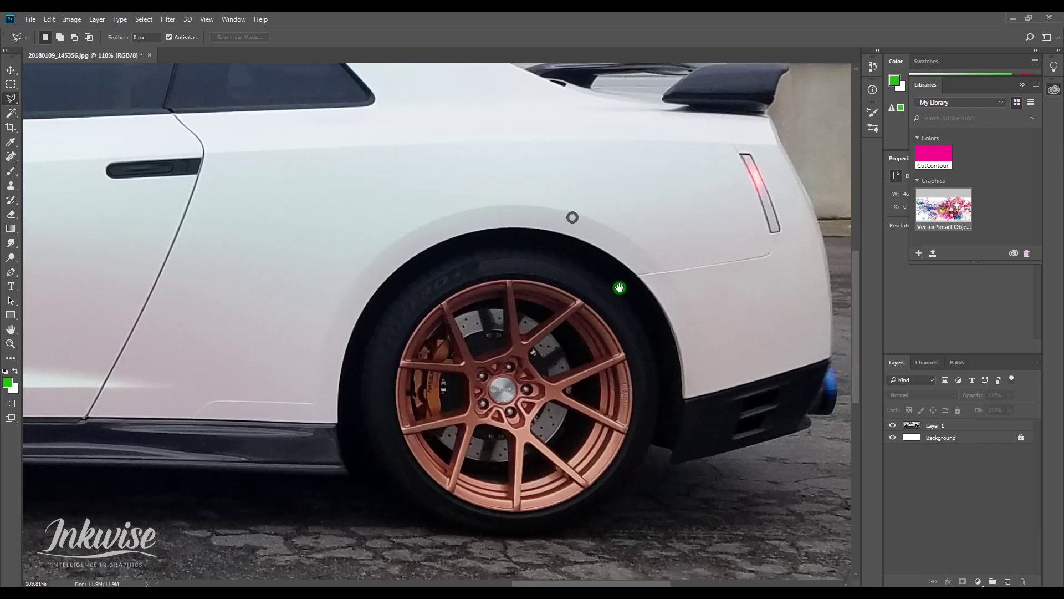
drag(619, 287, 739, 316)
drag(147, 255, 592, 275)
drag(222, 285, 435, 283)
drag(277, 267, 311, 268)
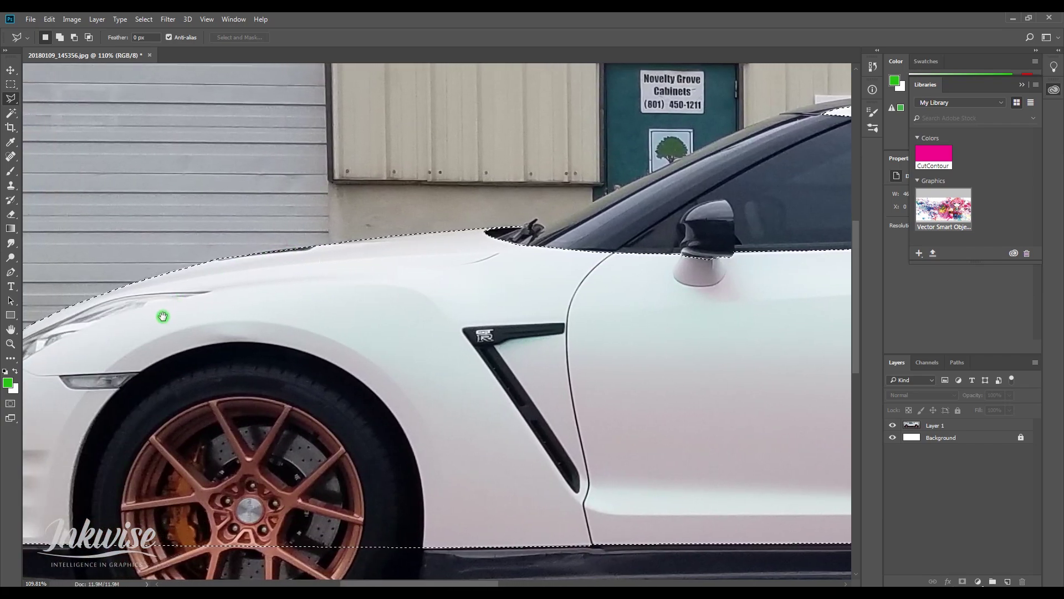
drag(162, 316, 257, 305)
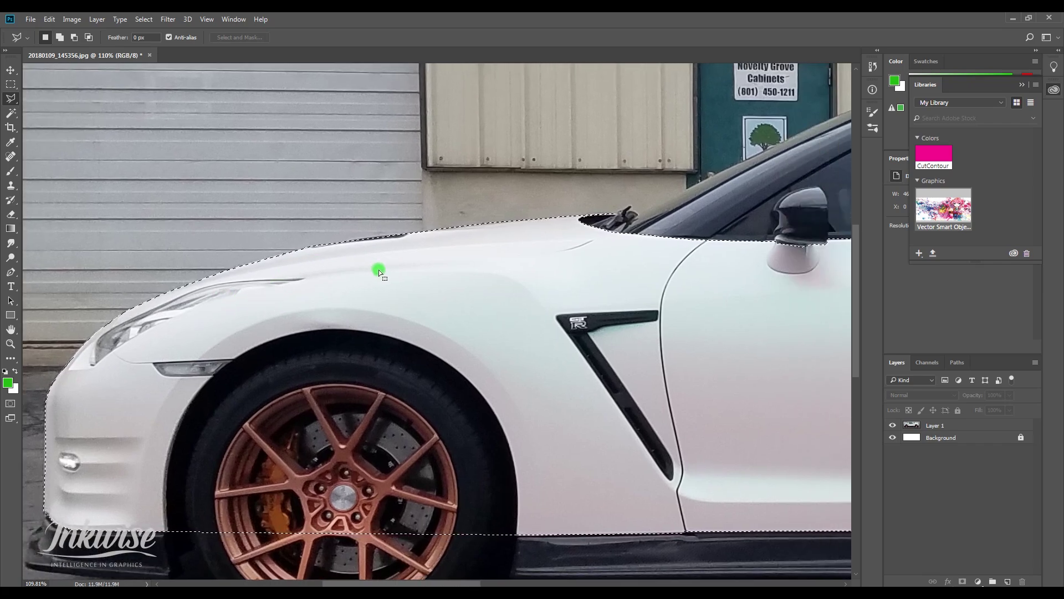
Shift-add an outline around the rear bumper corner to the existing selection.
key(shift)
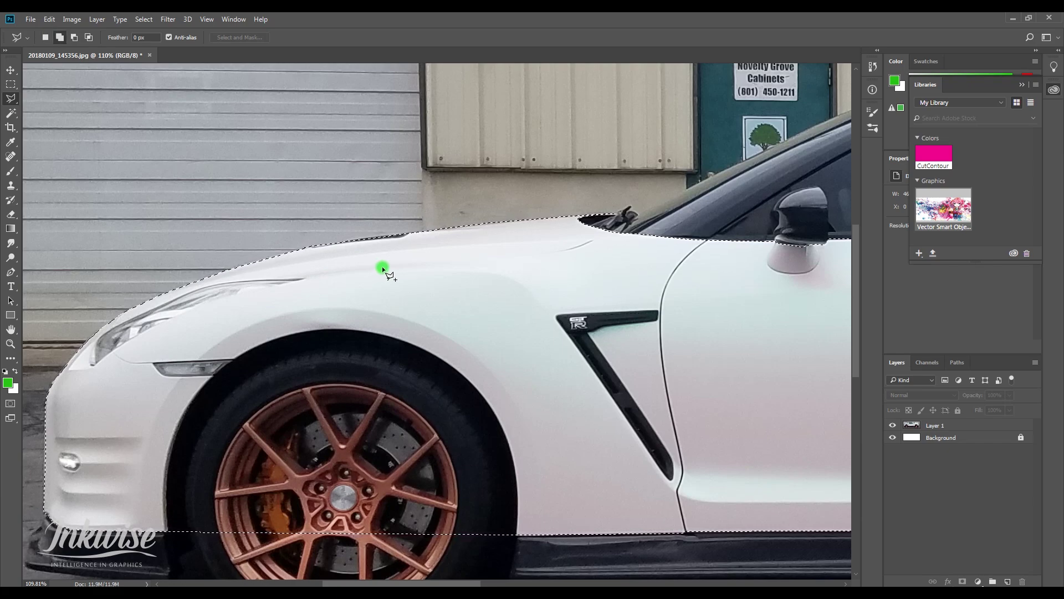
key(space)
drag(721, 293, 269, 201)
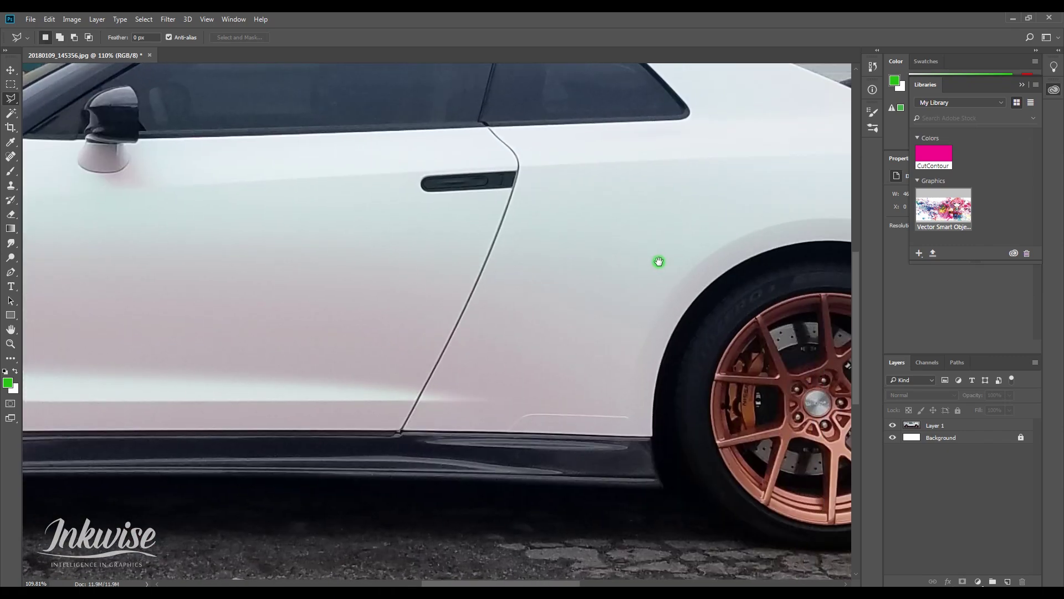
mouse_move(658, 261)
mouse_down()
mouse_move(416, 285)
mouse_move(340, 306)
mouse_up()
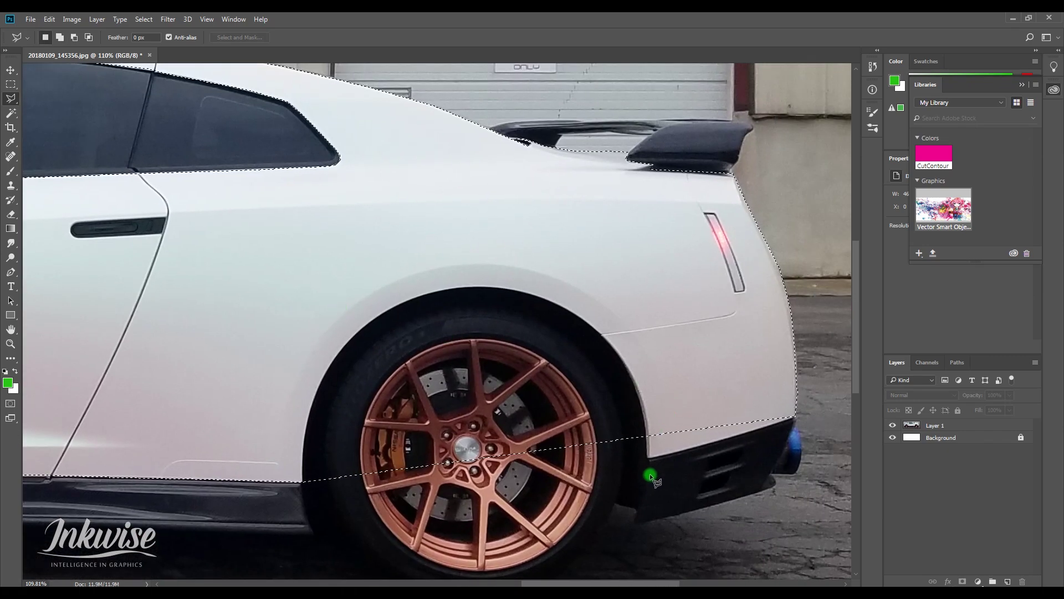
key(shift)
click(646, 423)
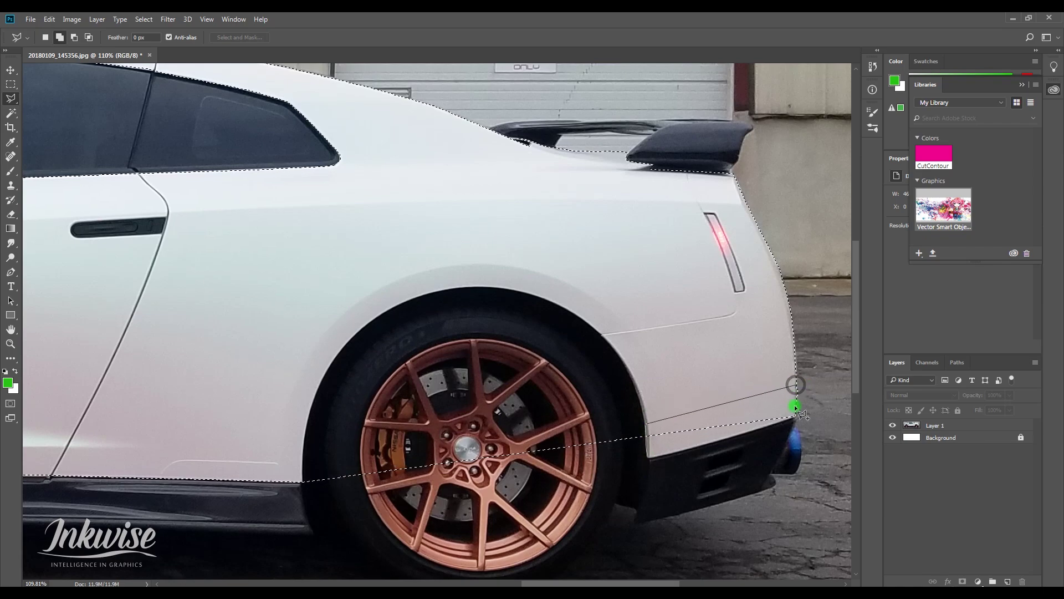
click(734, 434)
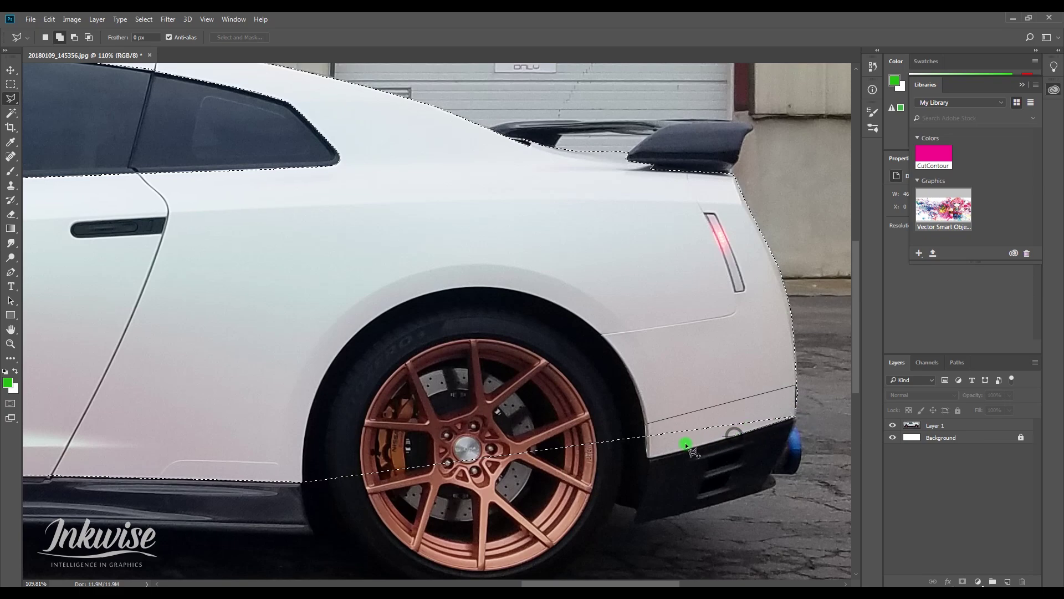
click(657, 454)
double_click(646, 455)
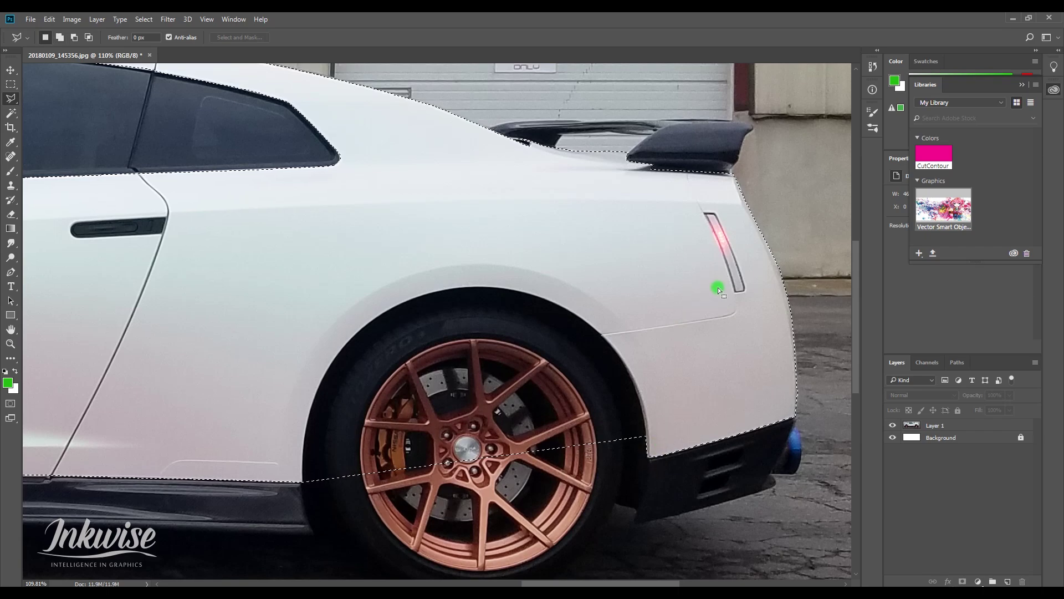
drag(717, 287, 601, 308)
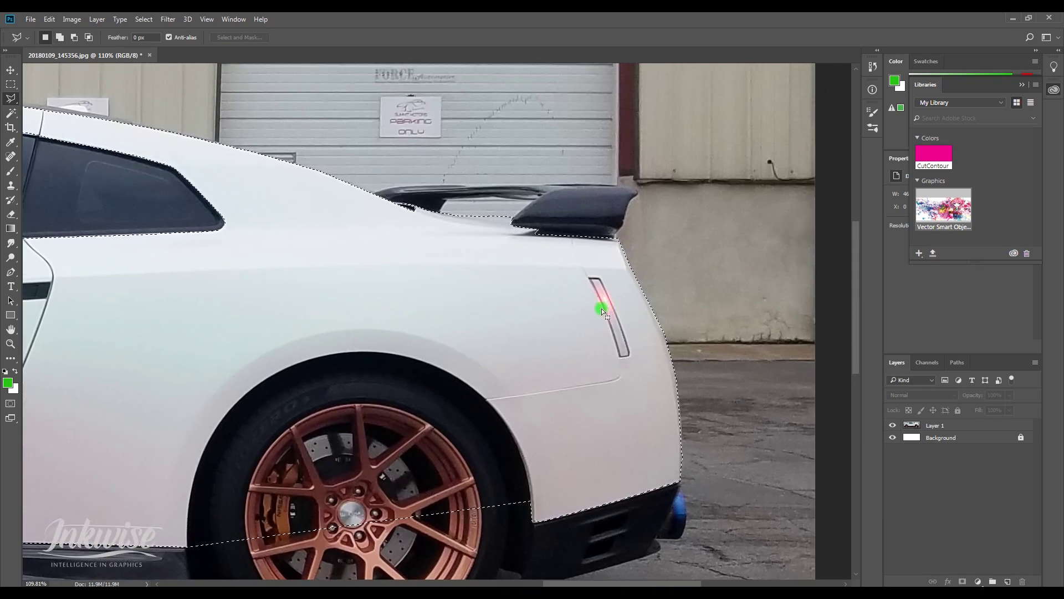
Subtract the rear side marker light from the body selection.
key(alt)
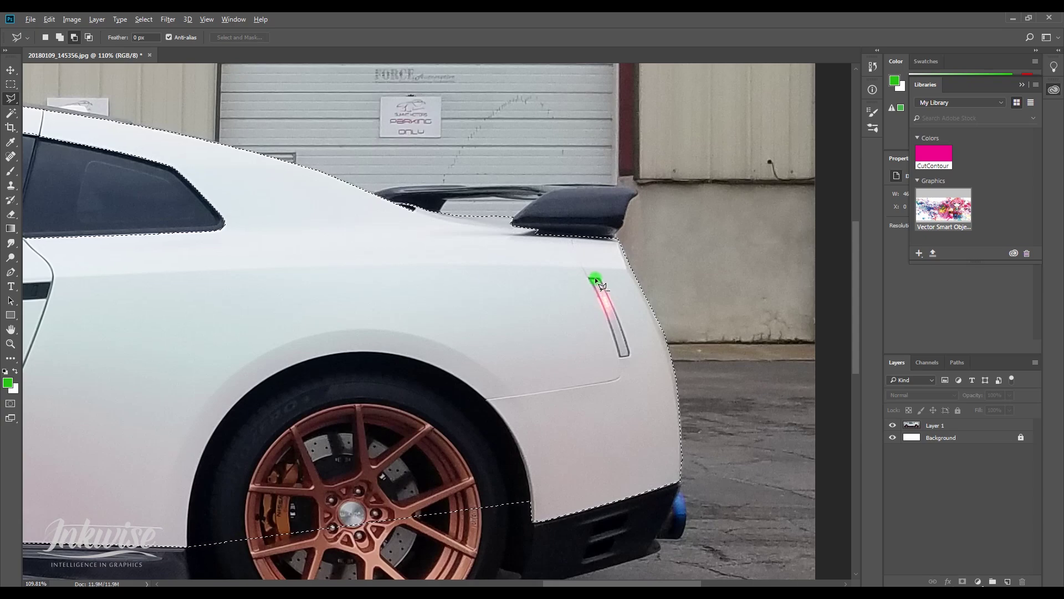
drag(594, 277, 603, 287)
mouse_move(624, 347)
mouse_down()
mouse_move(593, 276)
mouse_move(625, 354)
mouse_up()
drag(328, 299, 832, 297)
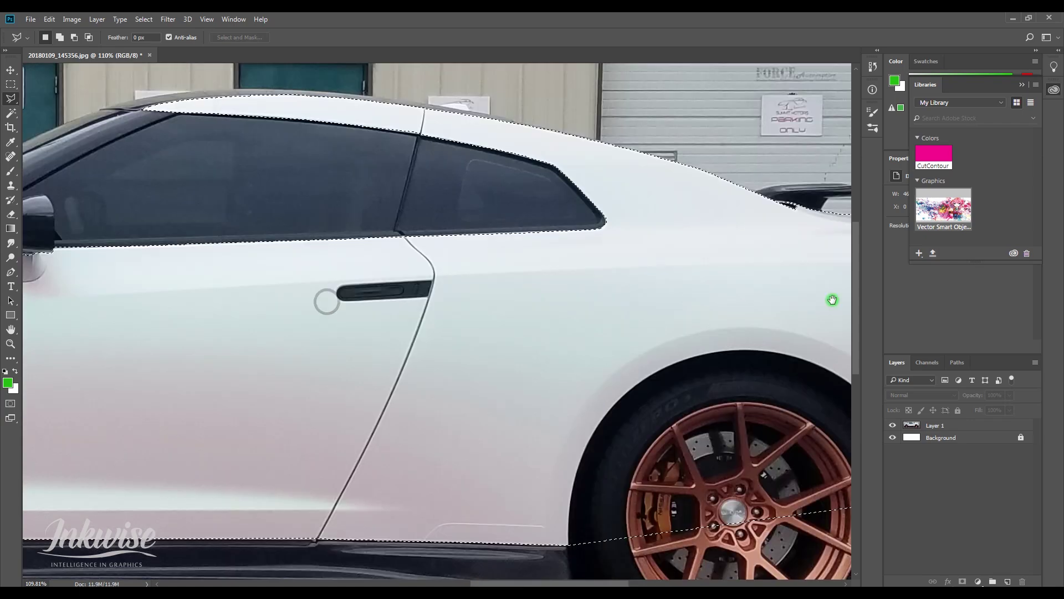
Cut the front headlight strip out of the selection.
drag(449, 319, 562, 300)
click(446, 304)
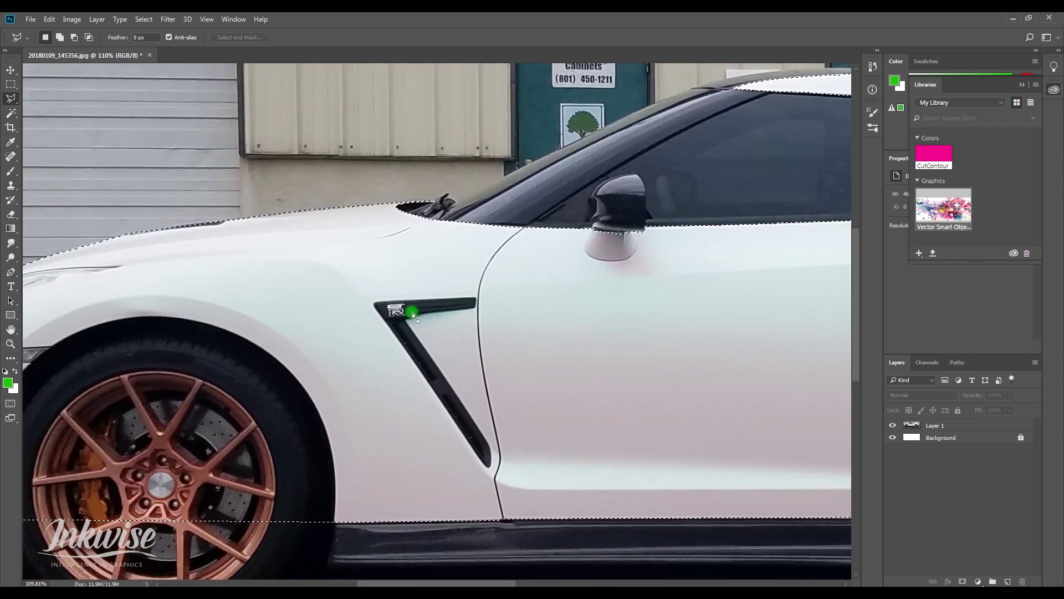
drag(222, 304, 658, 318)
click(364, 300)
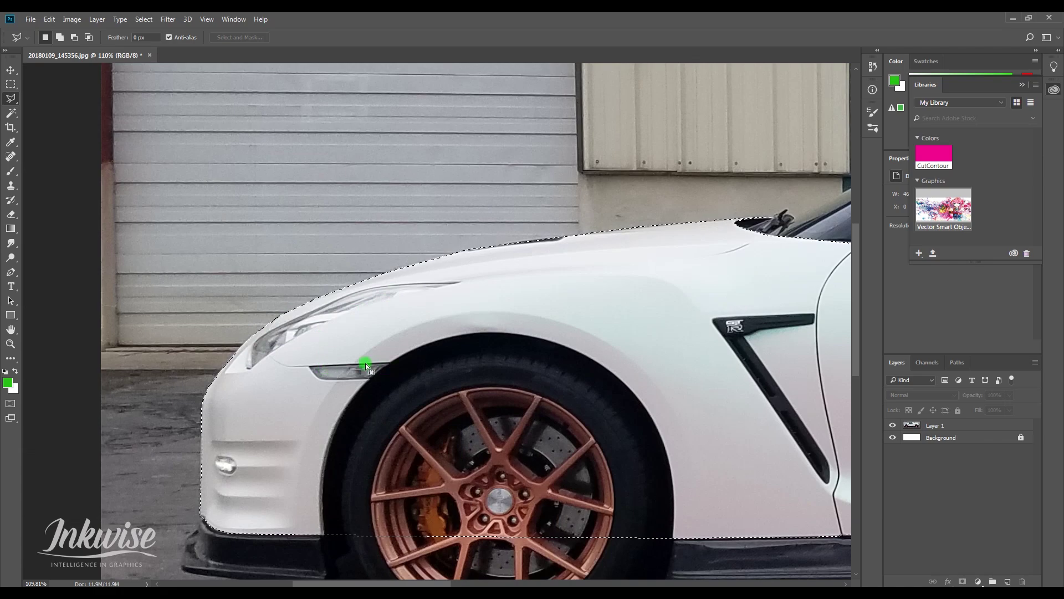
alt+click(313, 370)
click(397, 370)
click(312, 370)
click(266, 332)
click(370, 287)
click(457, 281)
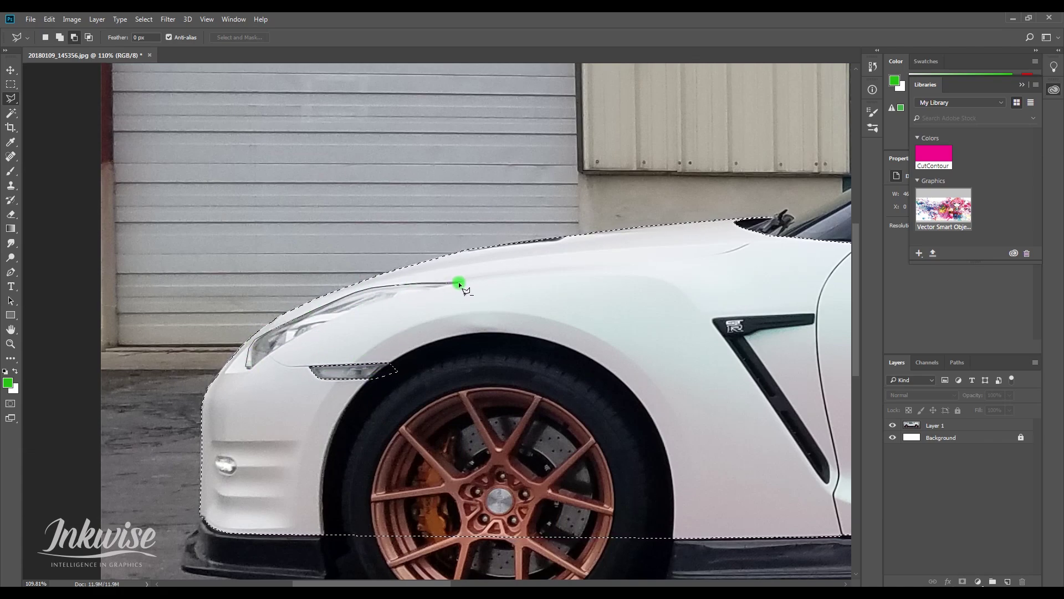
click(388, 297)
click(268, 356)
Exclude the GT-R side vent from the selection.
drag(686, 337, 143, 276)
click(171, 260)
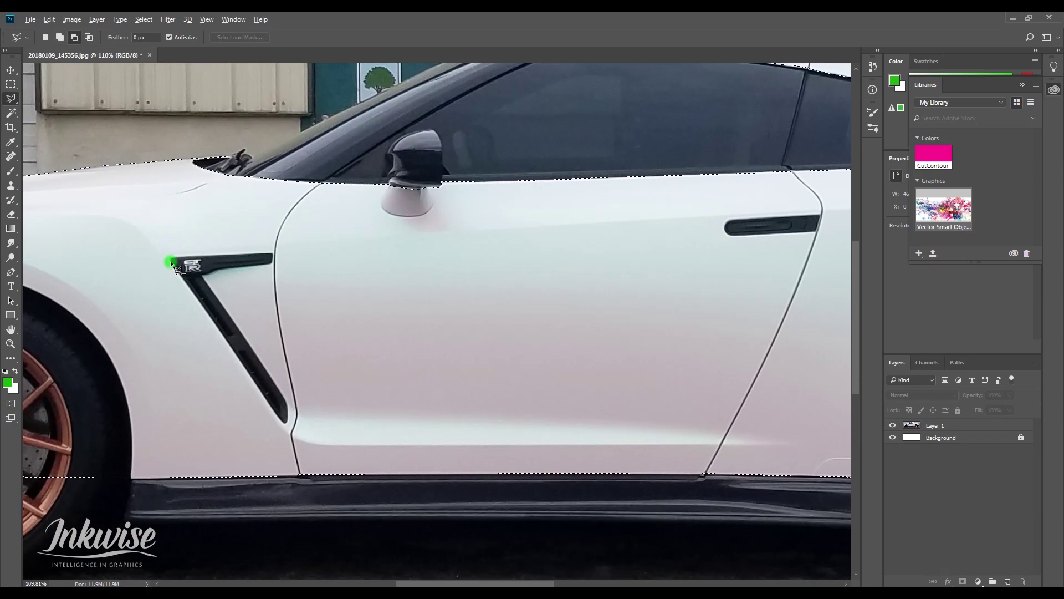
click(239, 350)
click(285, 421)
click(286, 403)
click(230, 314)
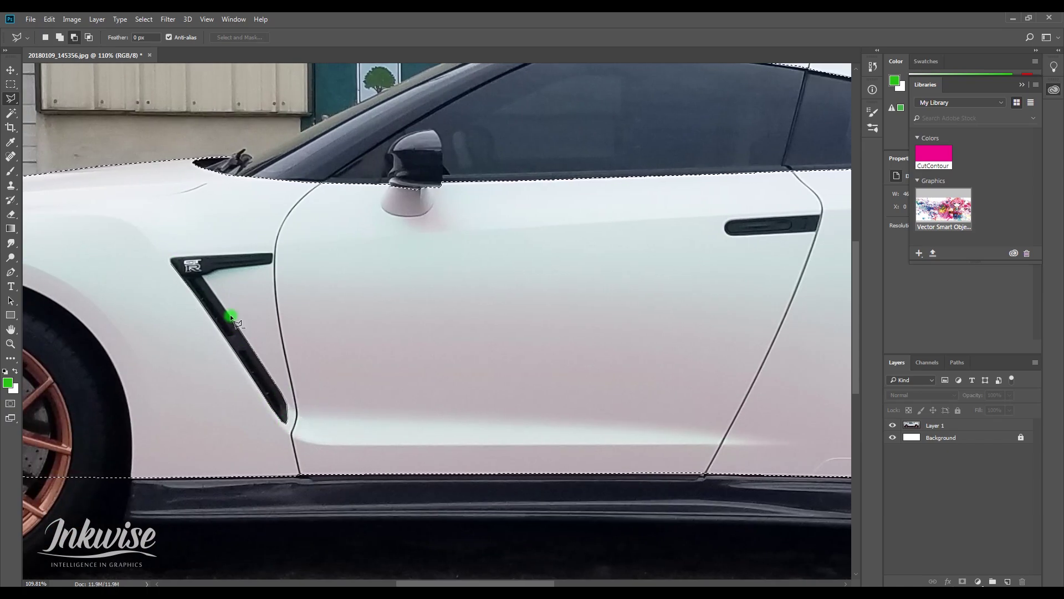
click(266, 265)
click(273, 253)
click(178, 258)
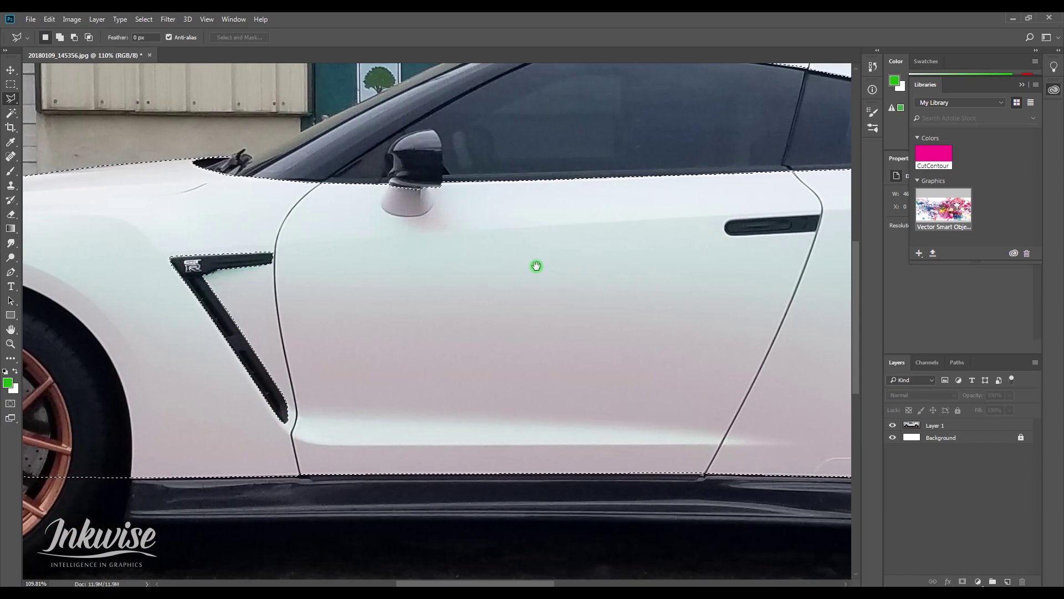
Exclude the rear tail-light strip from the selection.
drag(536, 266, 194, 260)
click(648, 210)
click(689, 286)
click(664, 212)
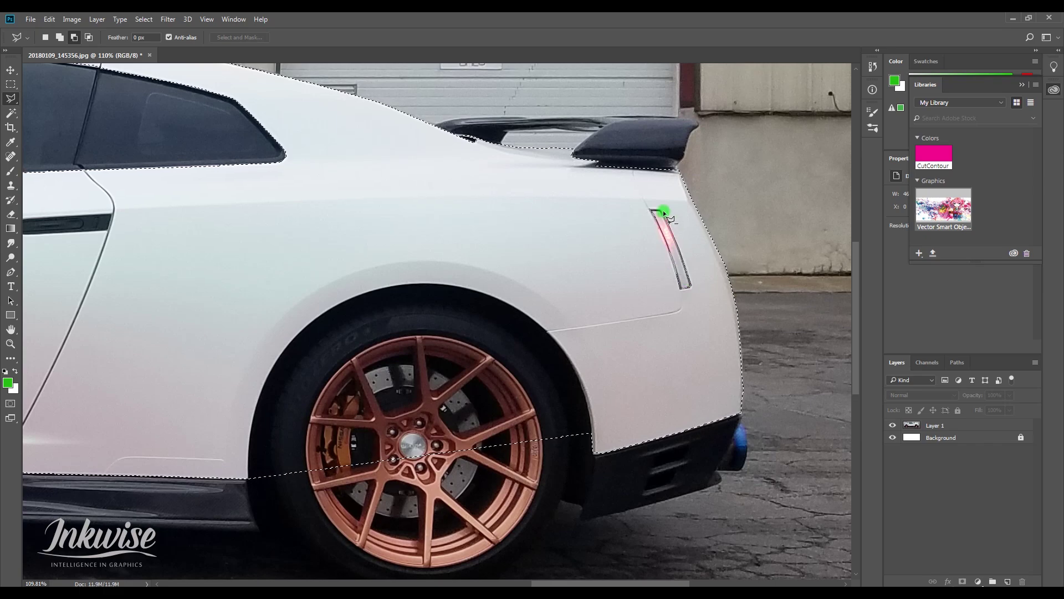
Zoom in and subtract the door handle from the selection.
drag(415, 238, 756, 254)
click(358, 254)
click(373, 254)
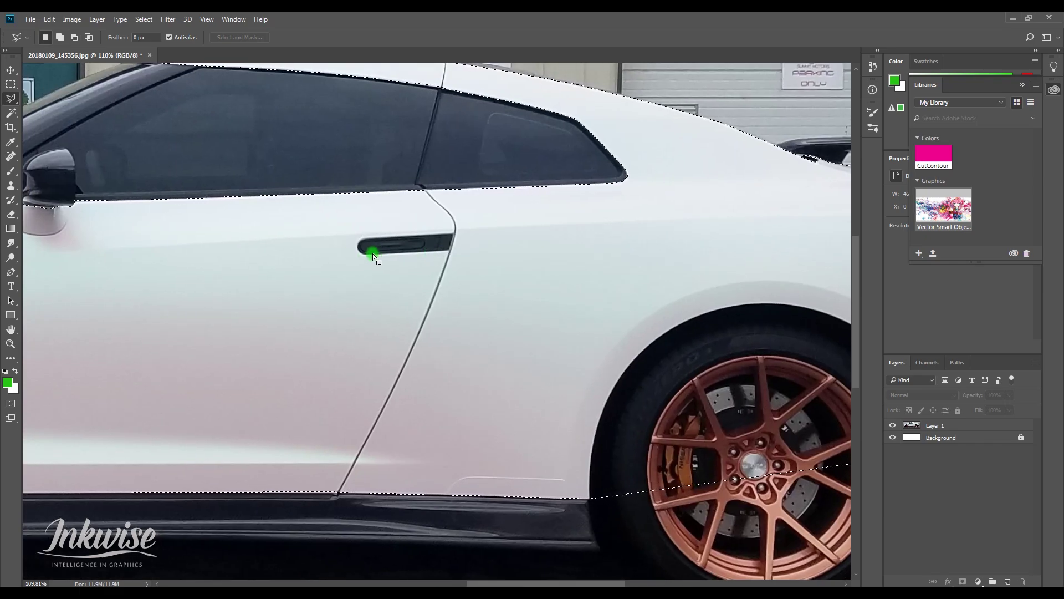
ctrl+click(343, 229)
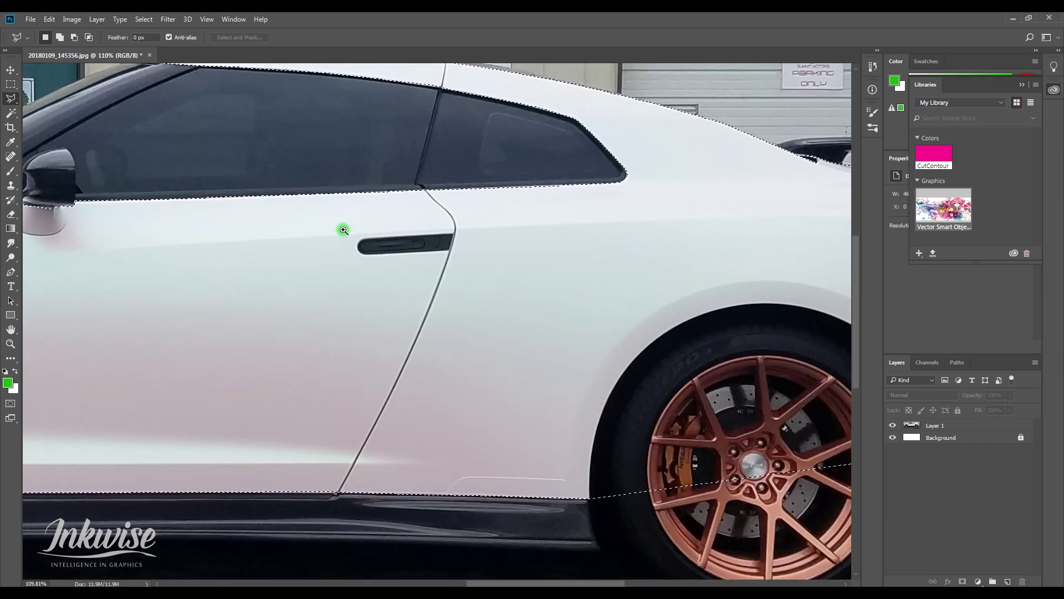
drag(343, 229, 381, 235)
click(375, 261)
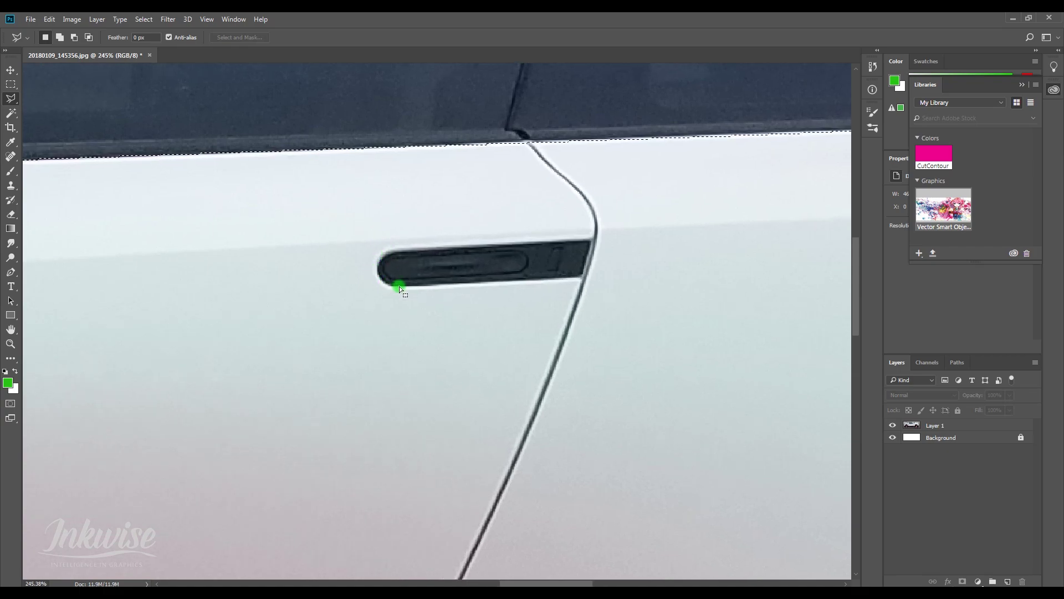
click(389, 261)
click(602, 235)
alt+click(591, 241)
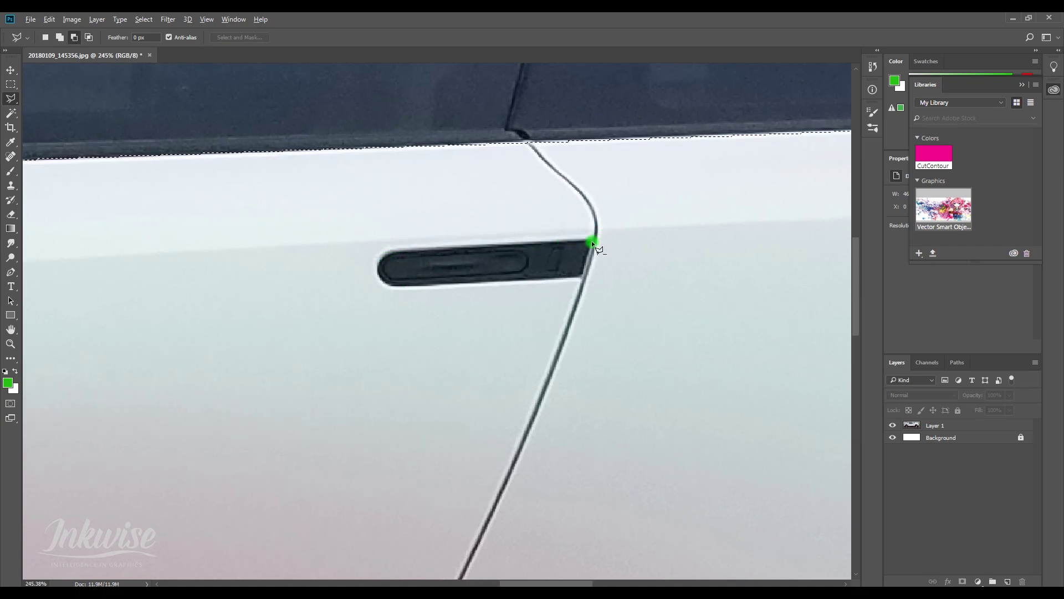
click(581, 275)
click(394, 250)
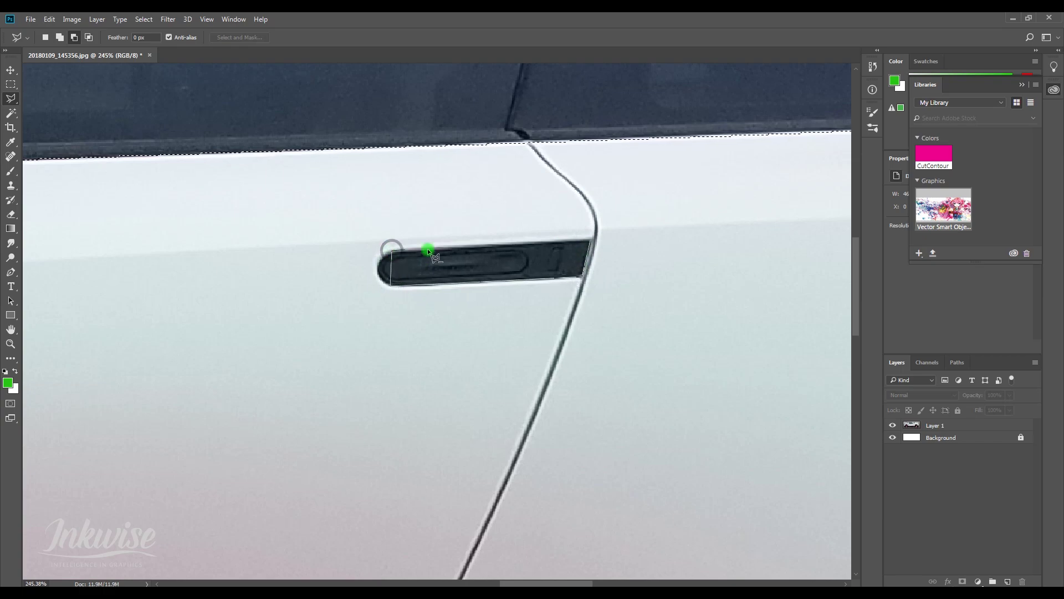
click(589, 241)
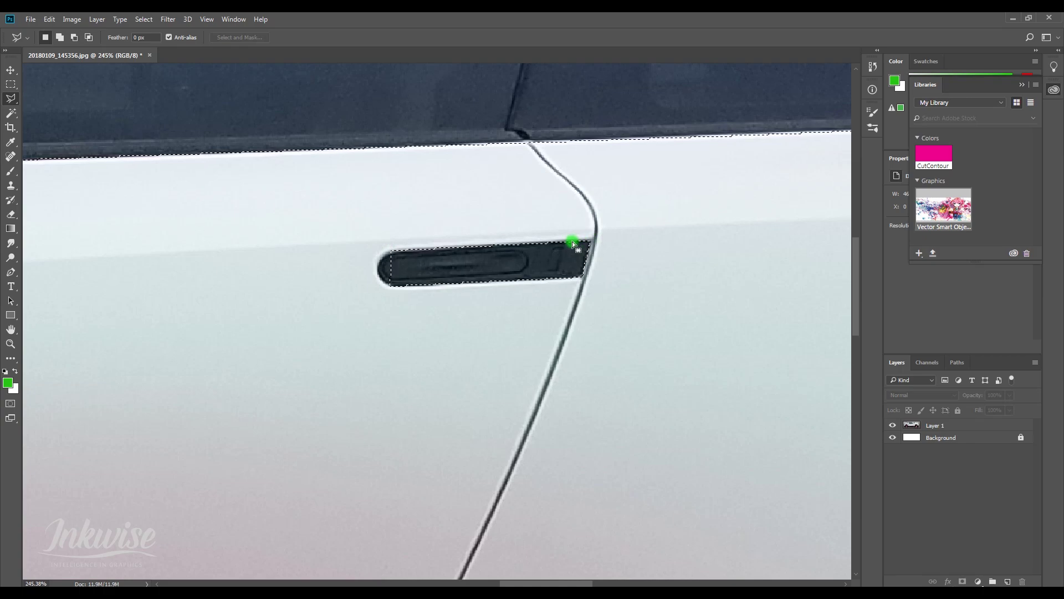
Switch to Quick Mask to see the selection as a red overlay, then zoom onto the door.
key(q)
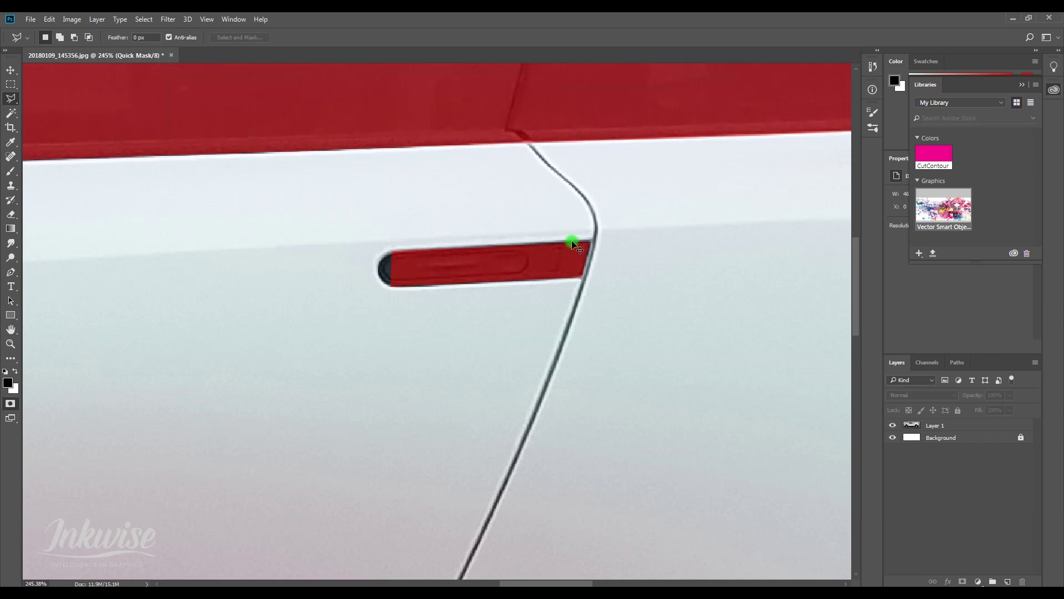
key(ctrl+minus)
key(ctrl+minus)
key(ctrl+minus)
key(ctrl+minus)
key(ctrl+minus)
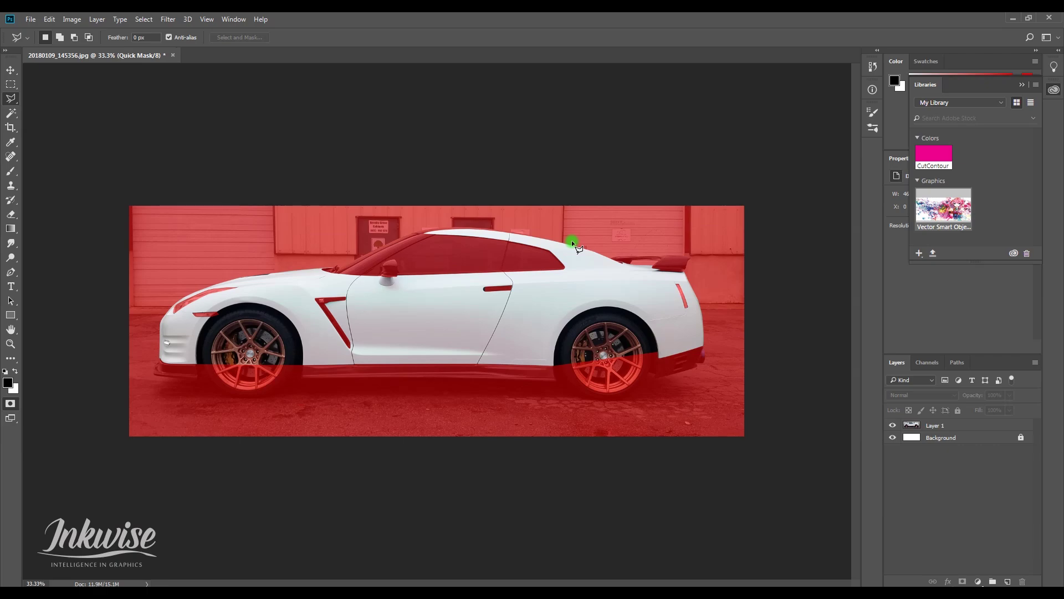
drag(481, 274, 554, 332)
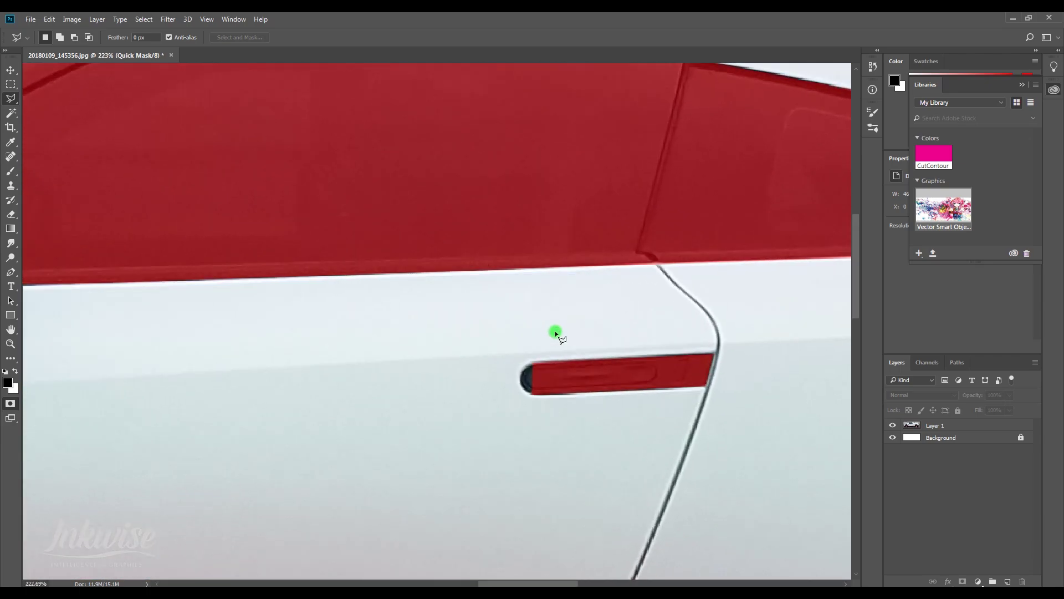
With a smaller Brush on Layer 1, paint the handle's dark left end into the mask.
click(11, 171)
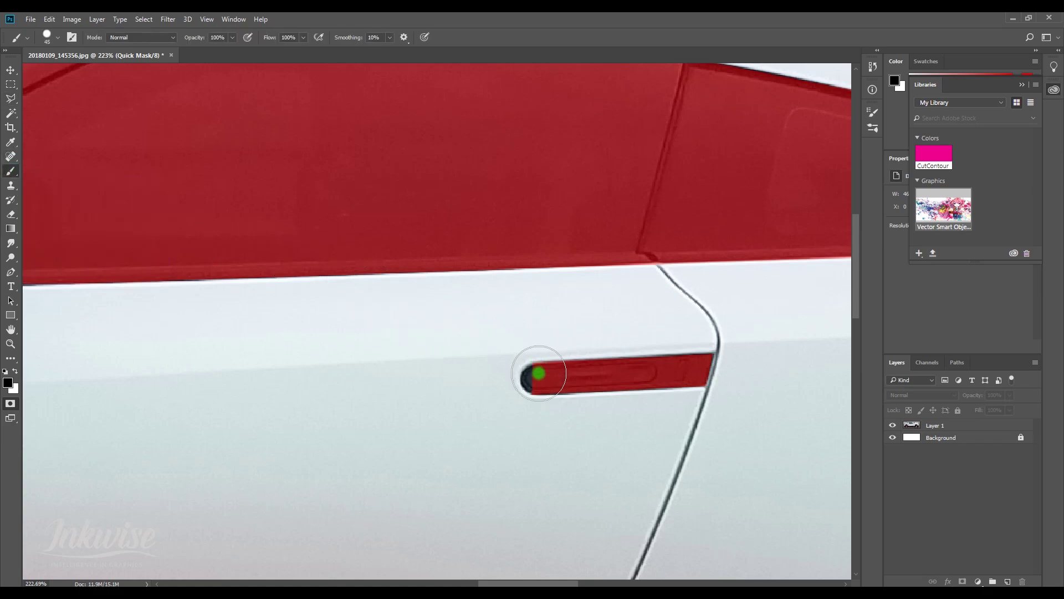
key(bracketleft)
key(bracketleft)
click(535, 378)
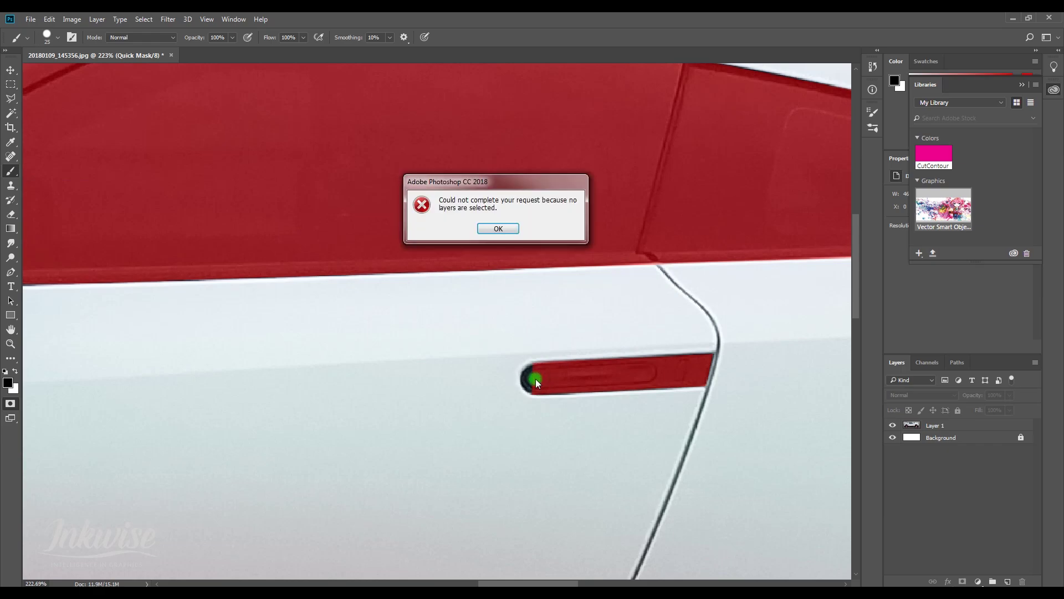
click(499, 229)
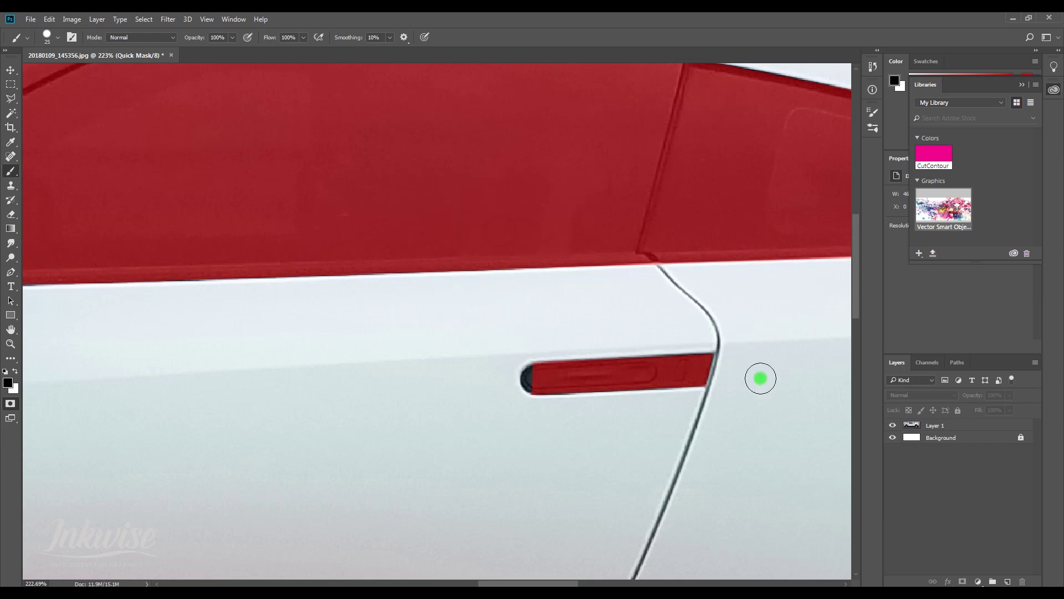
click(917, 424)
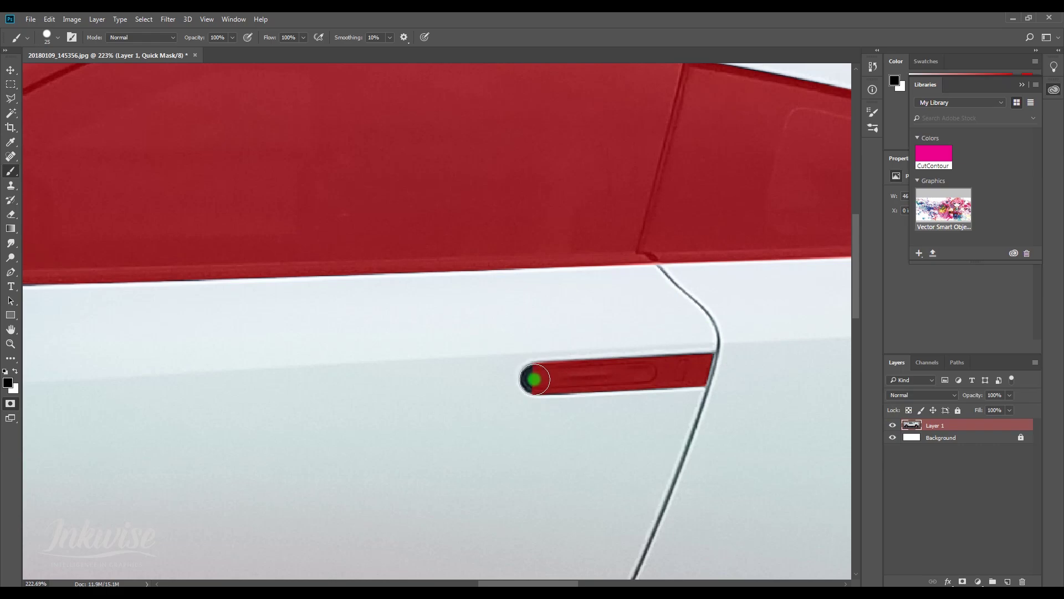
drag(534, 380, 596, 375)
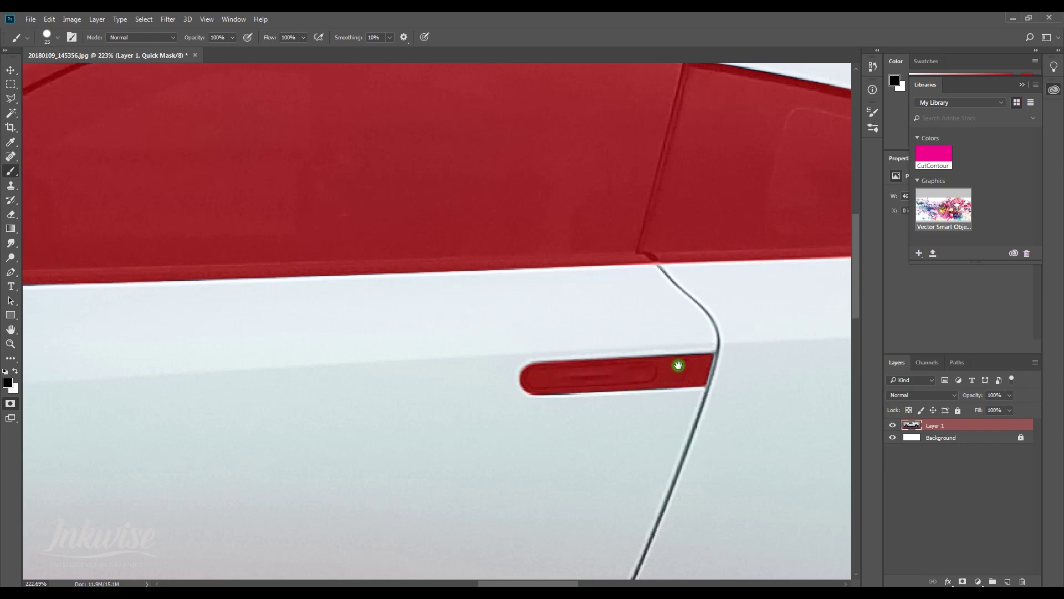
drag(677, 364, 194, 206)
mouse_move(825, 443)
mouse_down()
mouse_move(613, 373)
mouse_move(483, 197)
mouse_move(577, 178)
mouse_up()
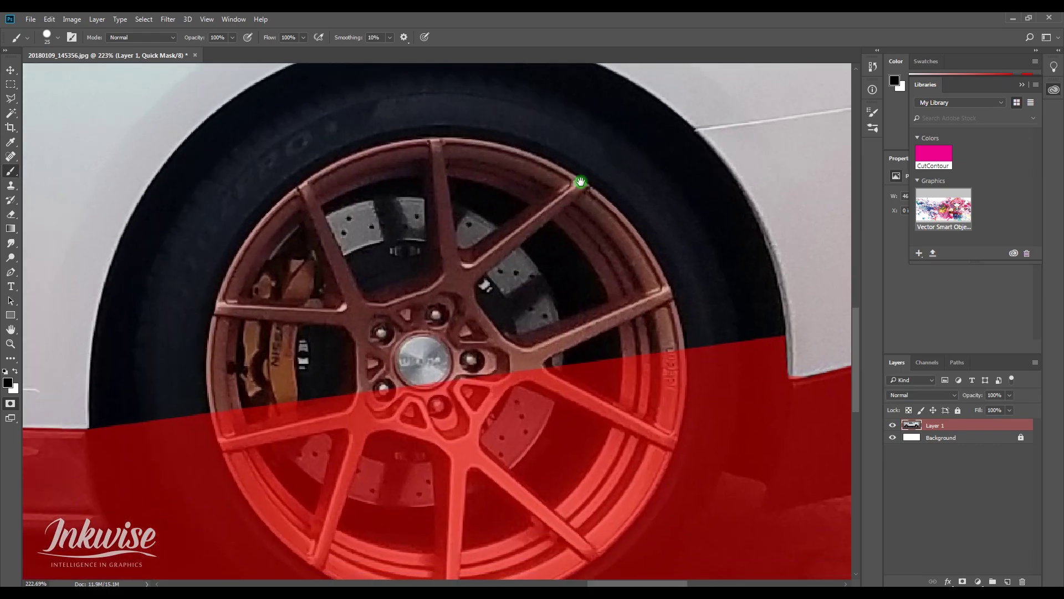
Paint the rear wheel and its arch gaps into the mask with an enlarged black brush.
key(ctrl+1)
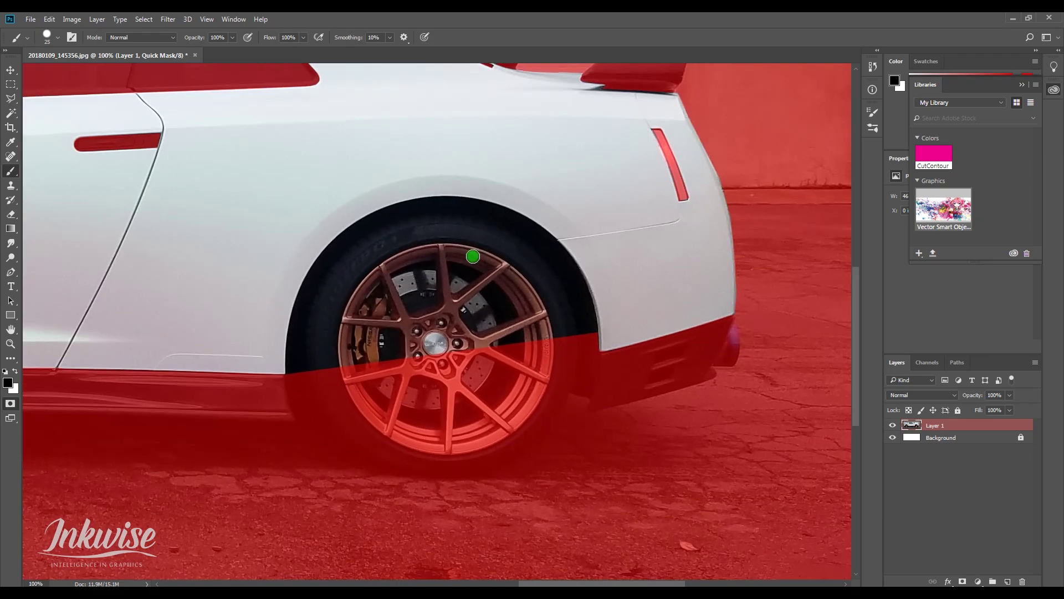
mouse_move(423, 300)
mouse_down()
mouse_move(501, 311)
mouse_move(454, 318)
mouse_up()
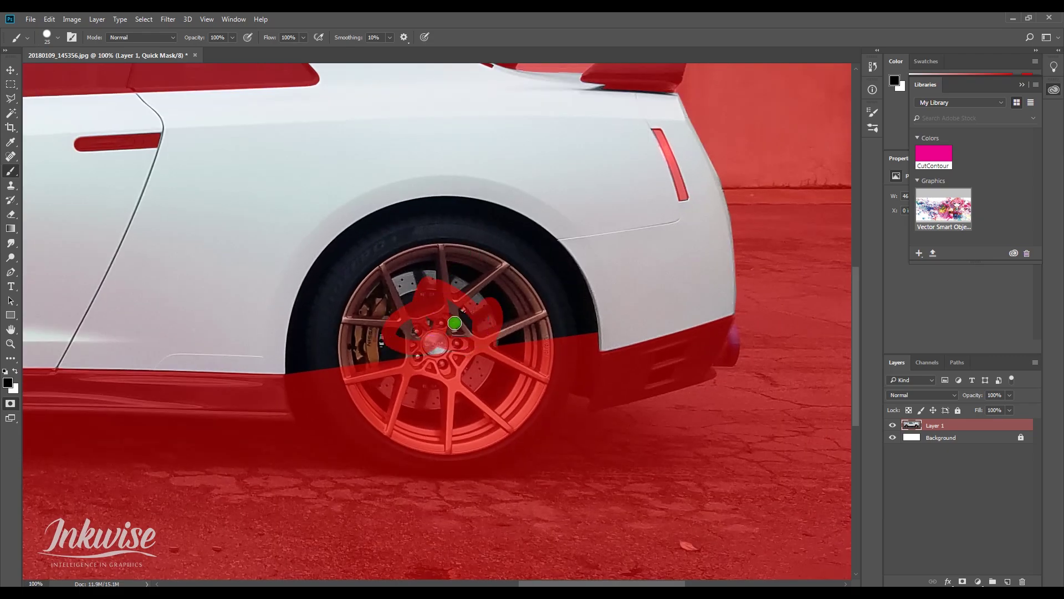
key(x)
mouse_move(458, 290)
mouse_down()
mouse_move(466, 349)
mouse_move(484, 312)
mouse_move(432, 315)
mouse_up()
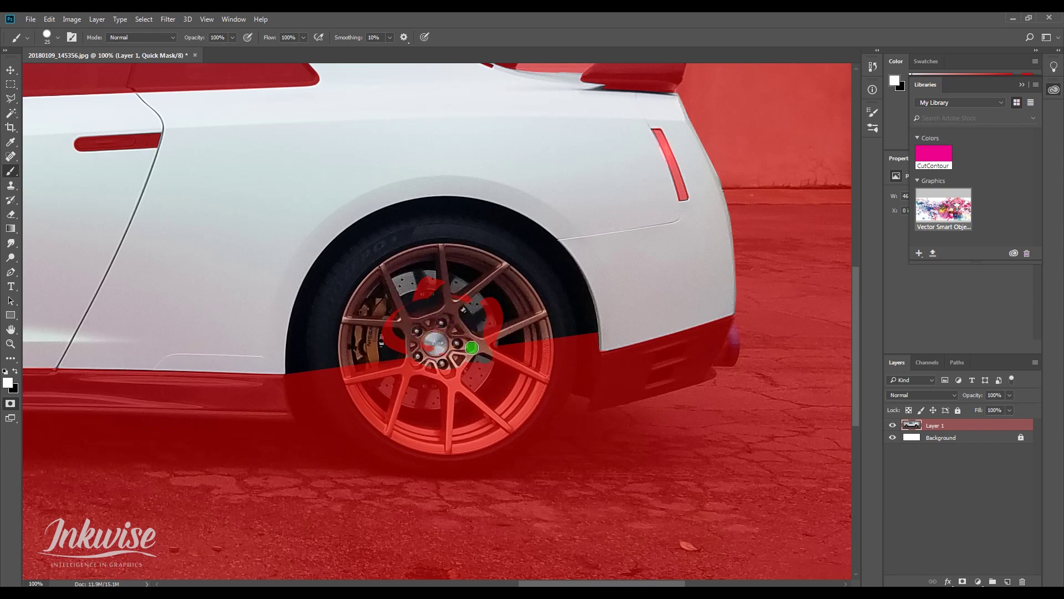
key(bracketright)
key(bracketright)
key(x)
key(bracketright)
key(bracketright)
key(bracketright)
key(bracketright)
key(bracketright)
key(bracketright)
key(bracketright)
key(bracketright)
key(bracketright)
key(bracketright)
key(bracketright)
key(bracketright)
key(bracketright)
key(bracketright)
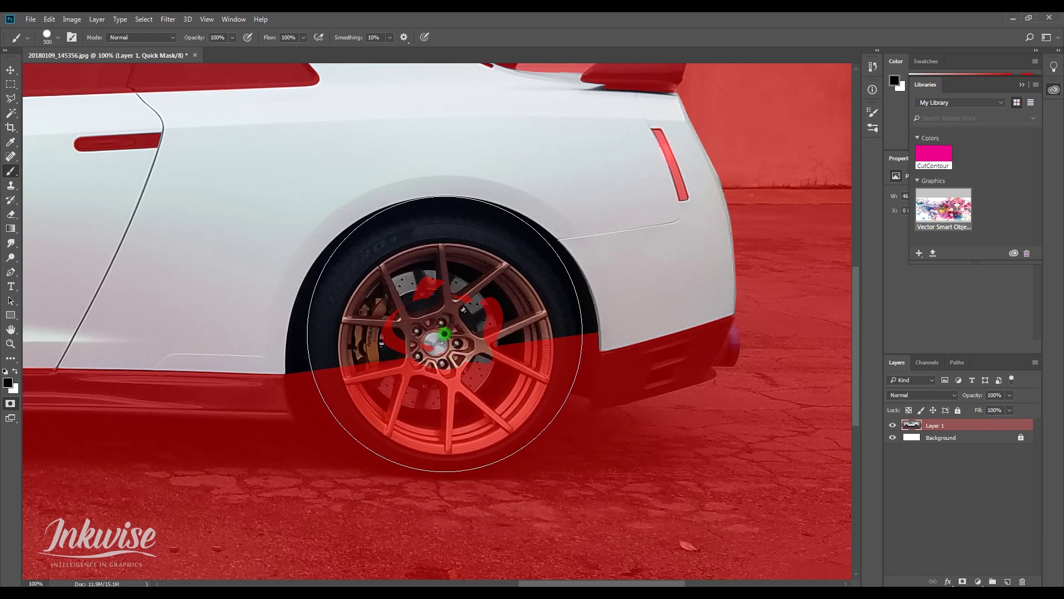
click(444, 333)
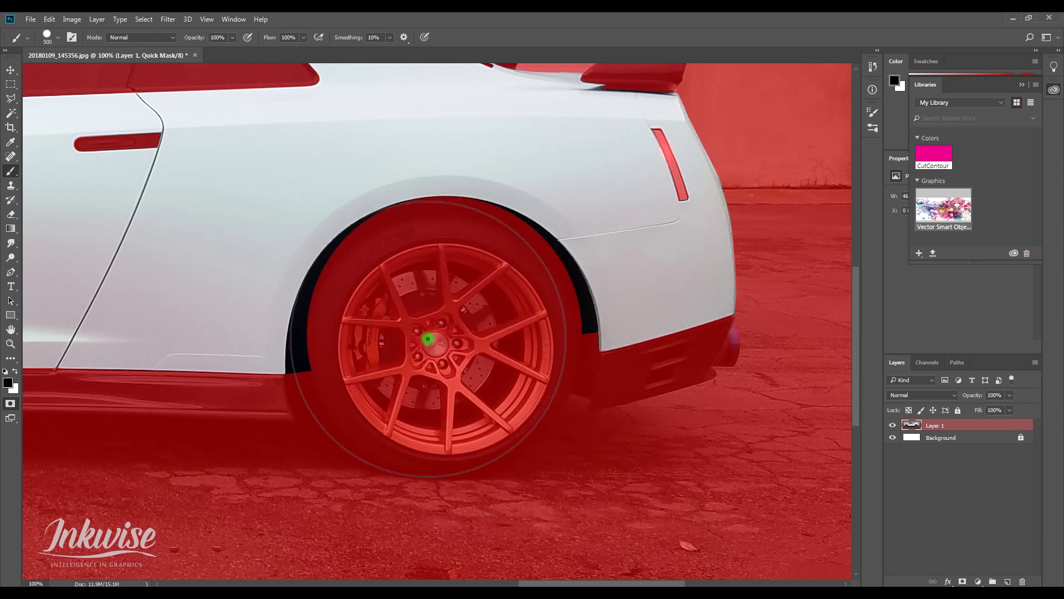
click(421, 353)
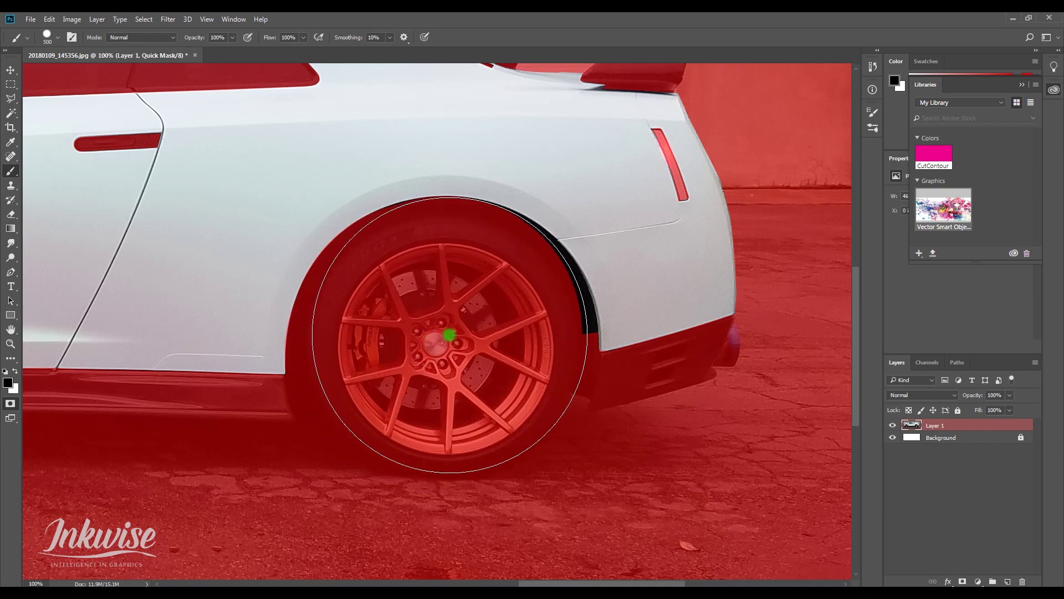
click(458, 337)
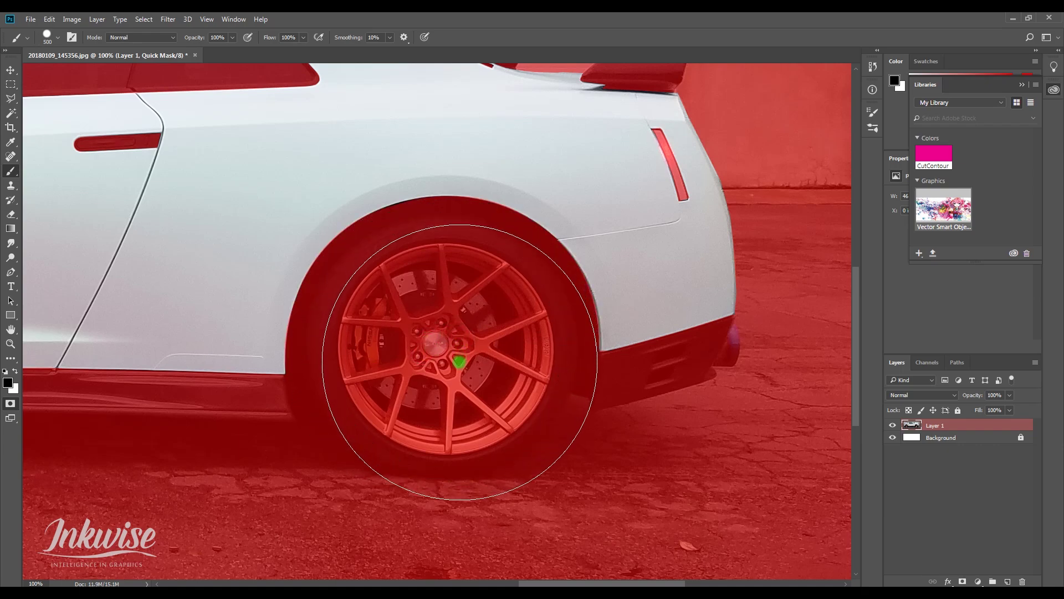
Mask the front wheel and the tyre-fender gap, then fit the whole car on screen.
drag(513, 377, 596, 362)
drag(294, 361, 641, 318)
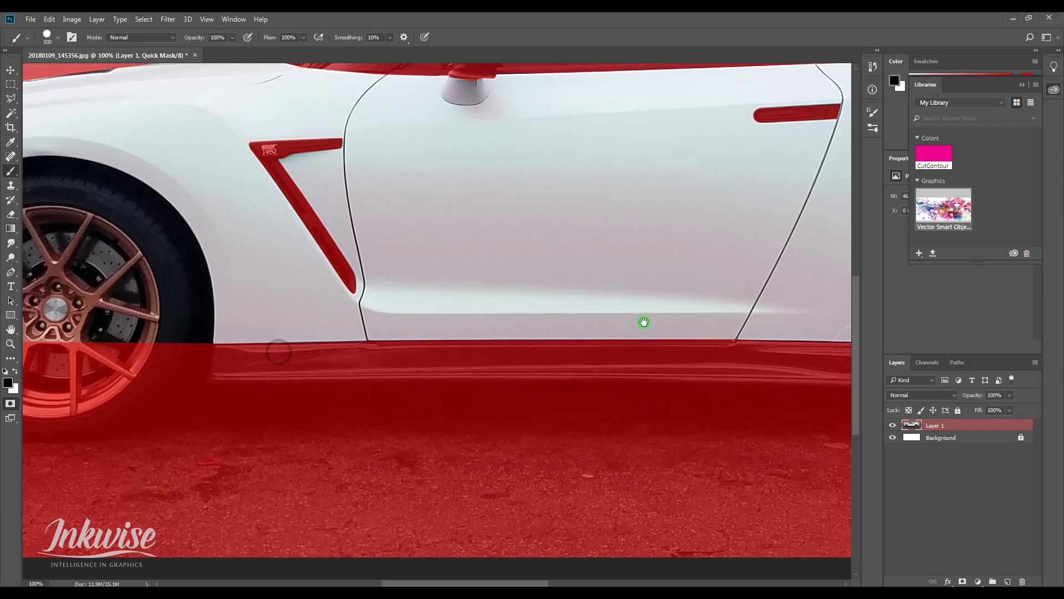
drag(435, 297, 476, 344)
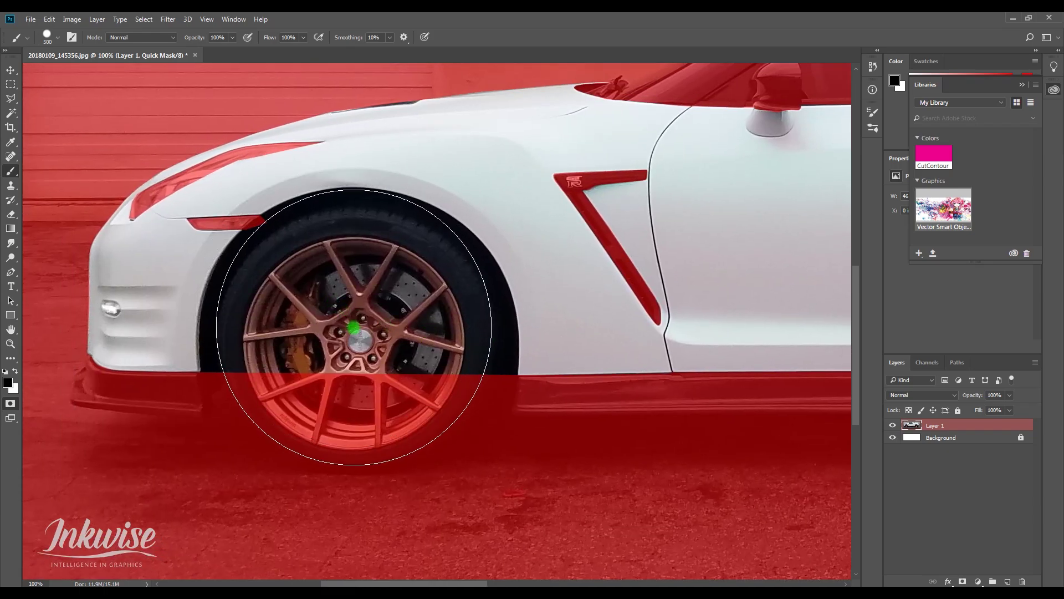
click(351, 323)
click(334, 328)
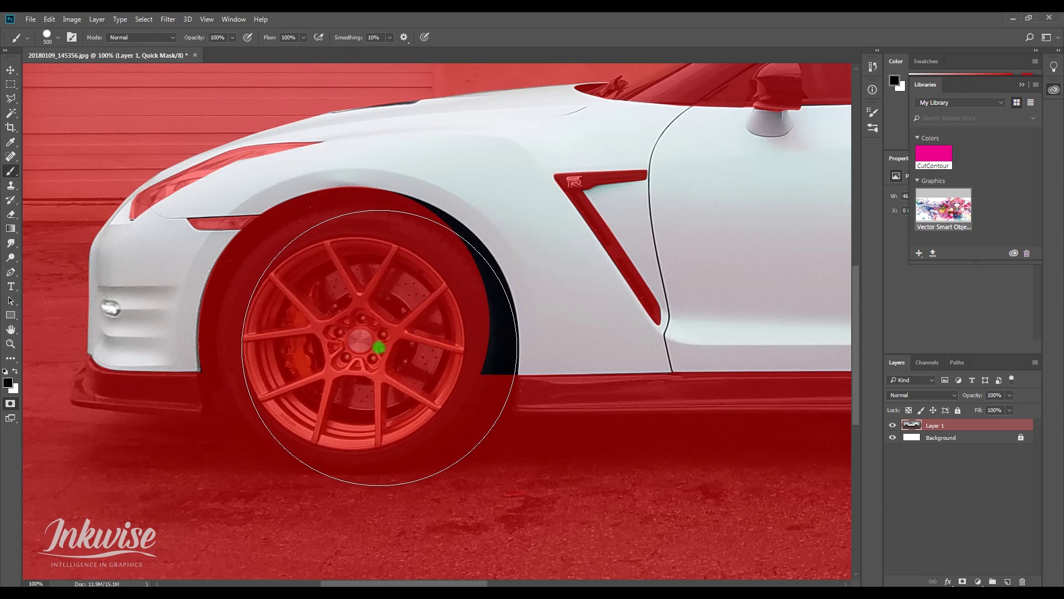
click(379, 333)
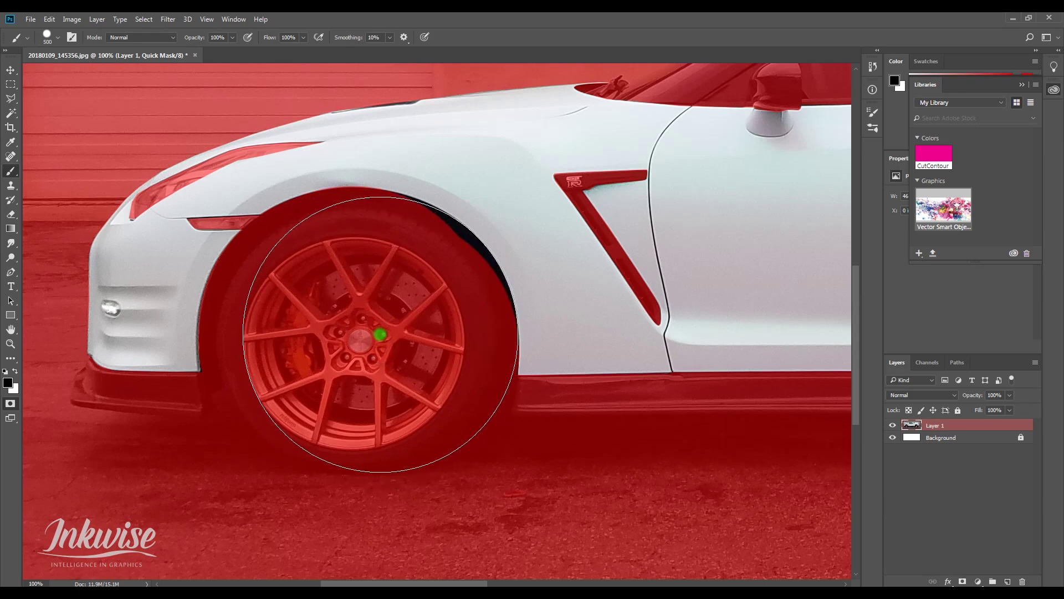
drag(381, 334, 370, 328)
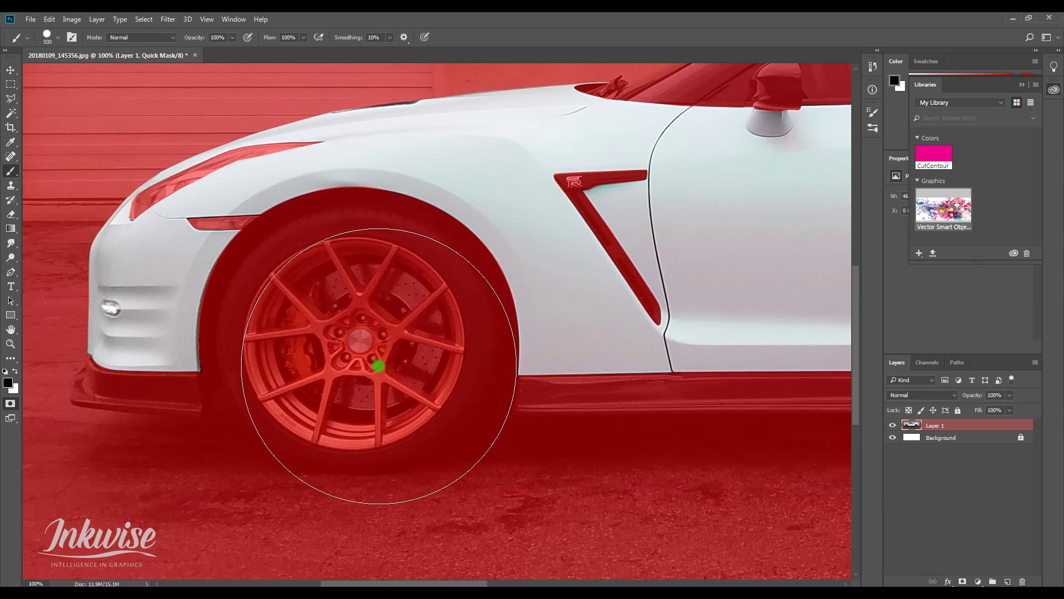
key(ctrl+0)
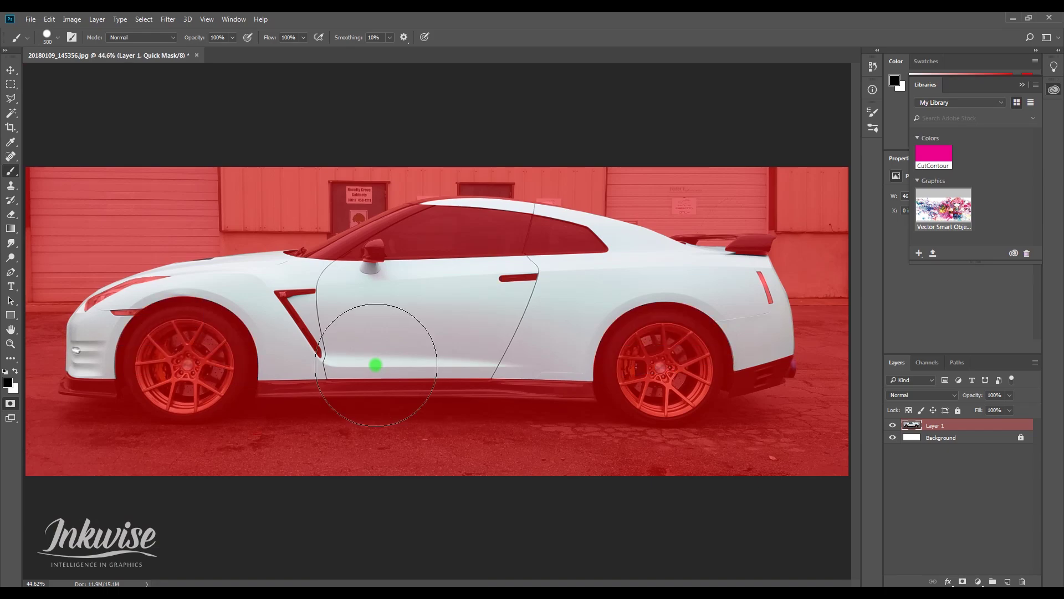
Exit Quick Mask to get the body selection and create a layer group named 'Graphics'.
key(q)
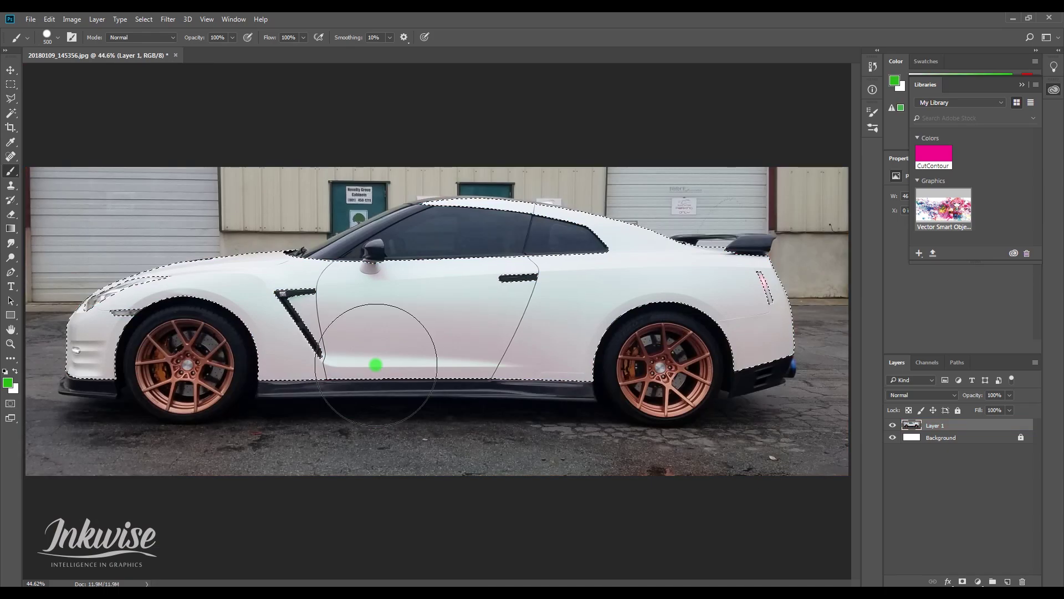
key(v)
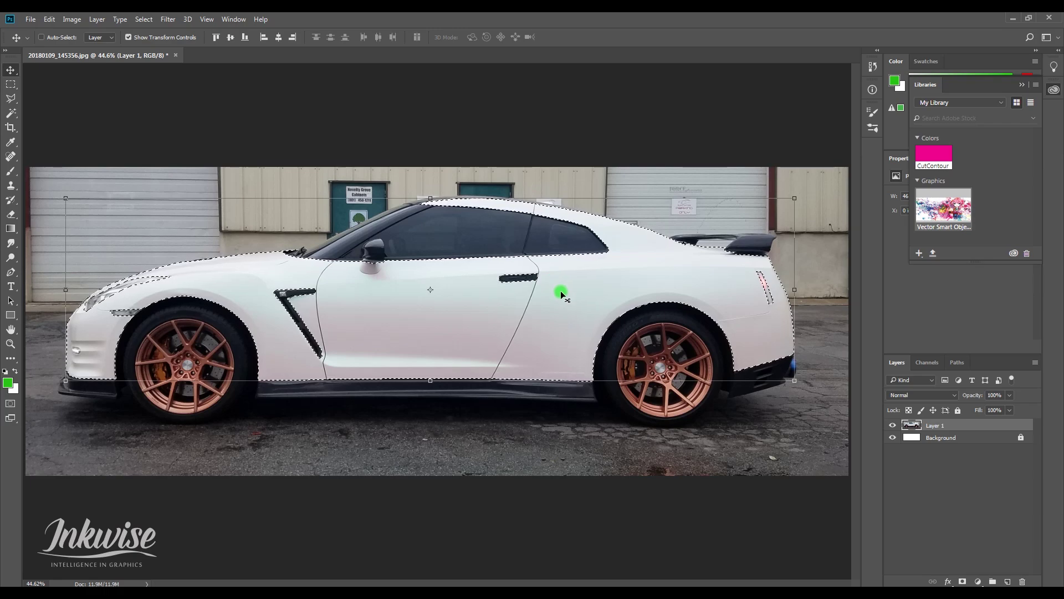
click(992, 581)
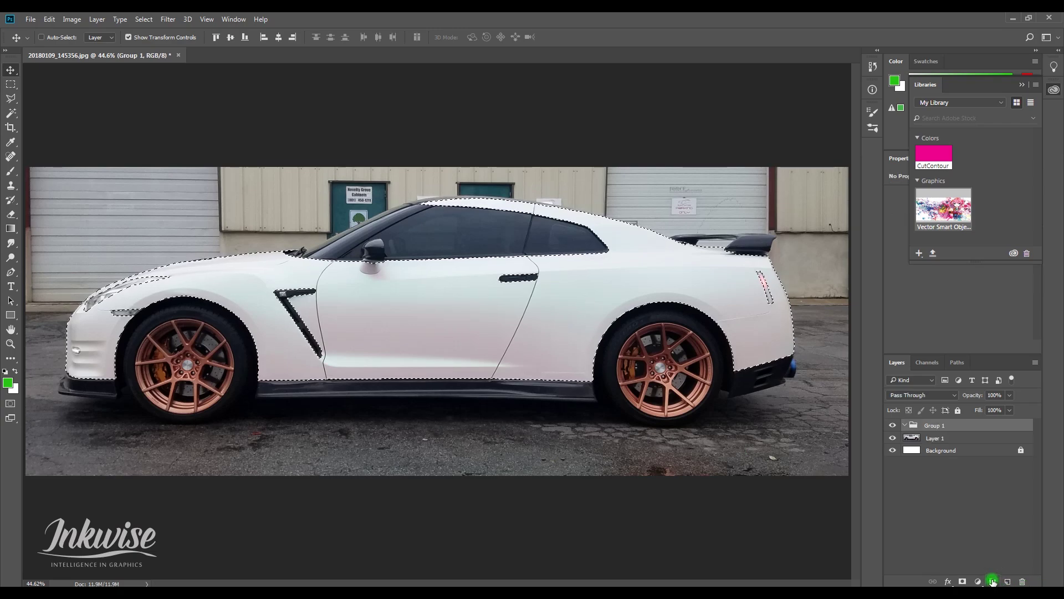
double_click(943, 425)
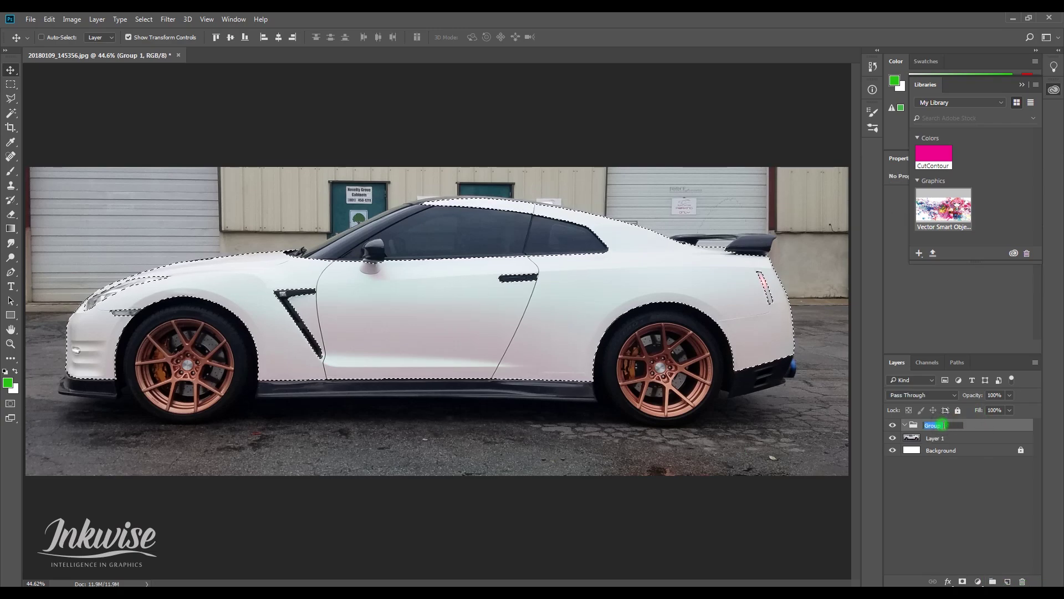
text(Graphics)
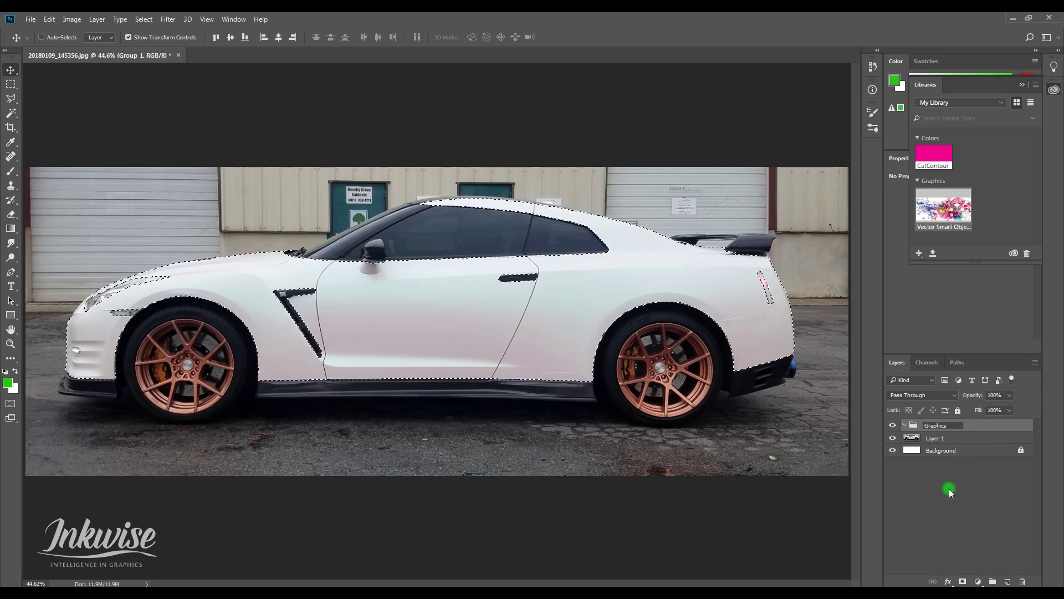
Add a layer mask to Graphics from the body selection and create a new layer inside it.
click(962, 582)
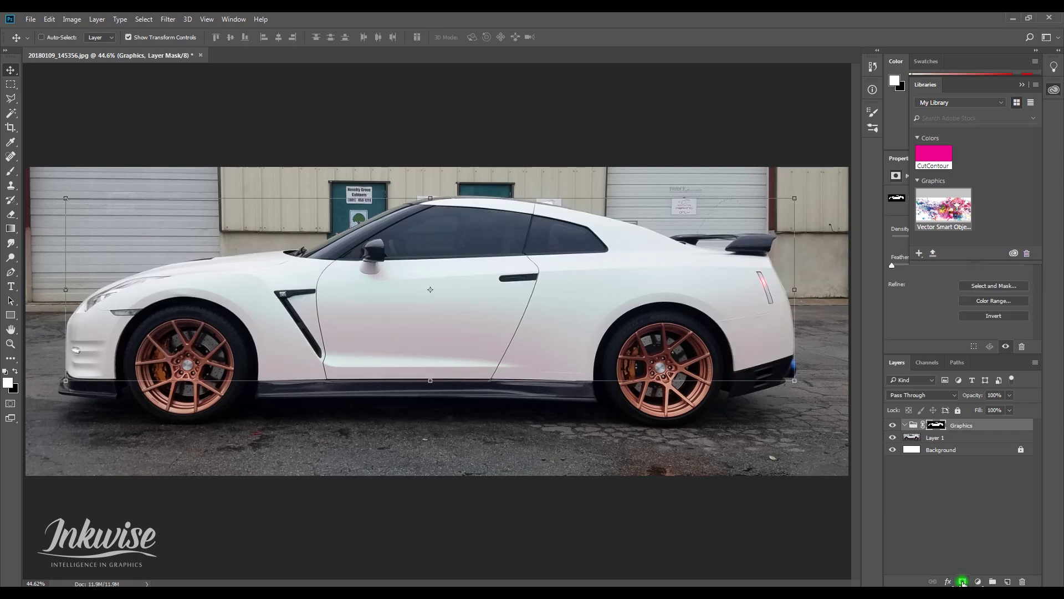
click(969, 445)
click(945, 427)
click(1008, 581)
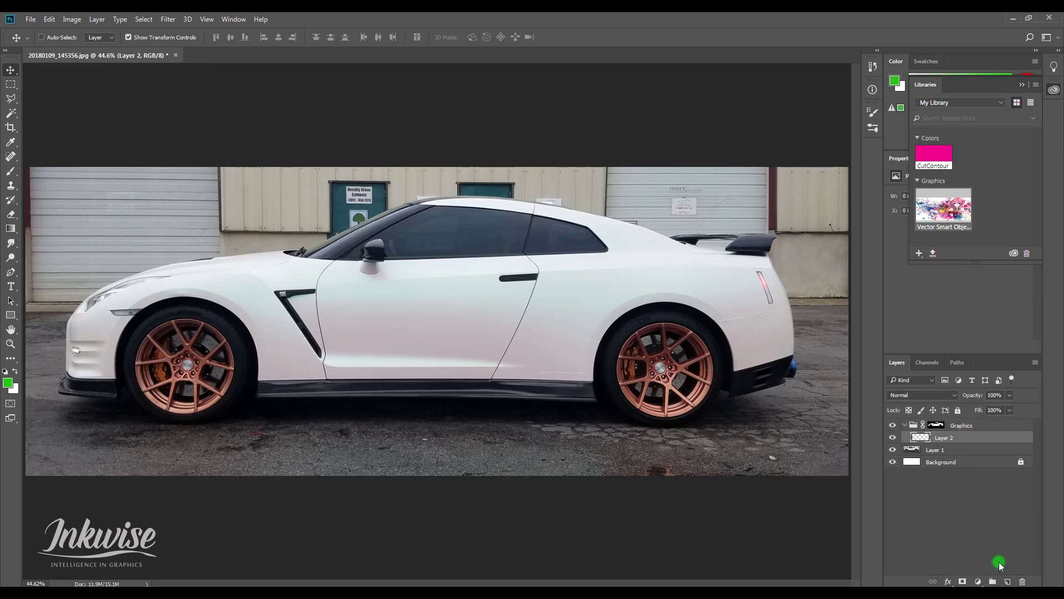
Fill Layer 2 with white using Ctrl+Backspace and reload the body selection from the Graphics mask.
key(ctrl+BackSpace)
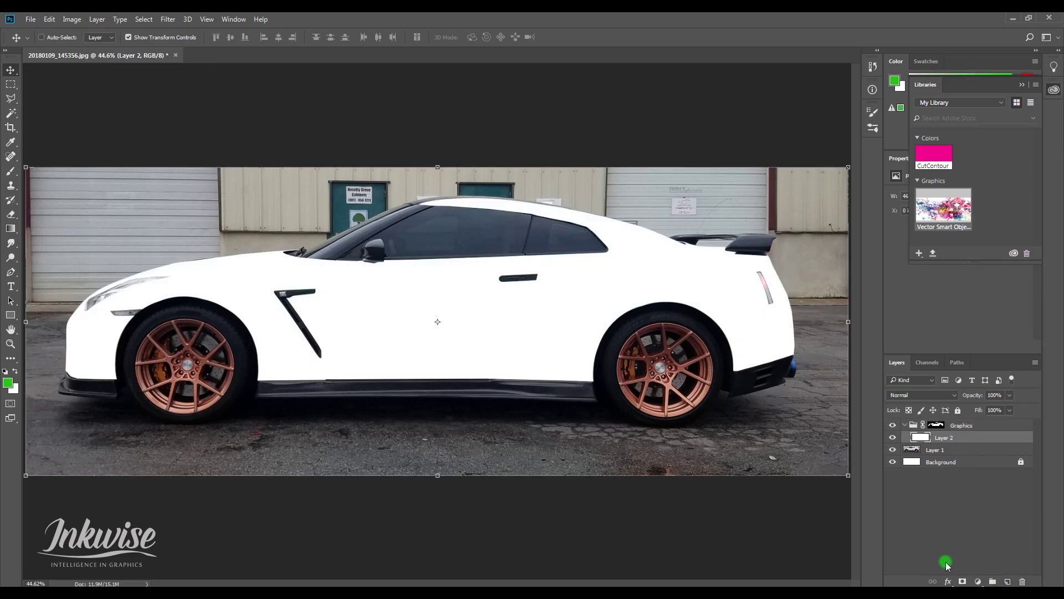
ctrl+click(906, 445)
click(439, 230)
click(559, 327)
Load the car-body outline and copy the body from the original photo onto its own layer.
ctrl+click(936, 428)
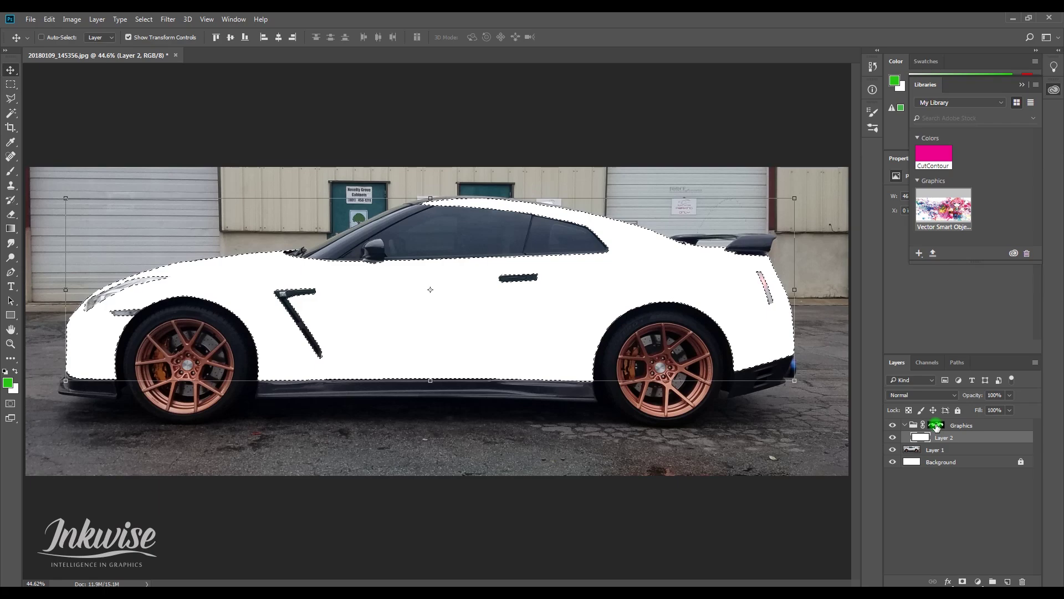
ctrl+click(913, 450)
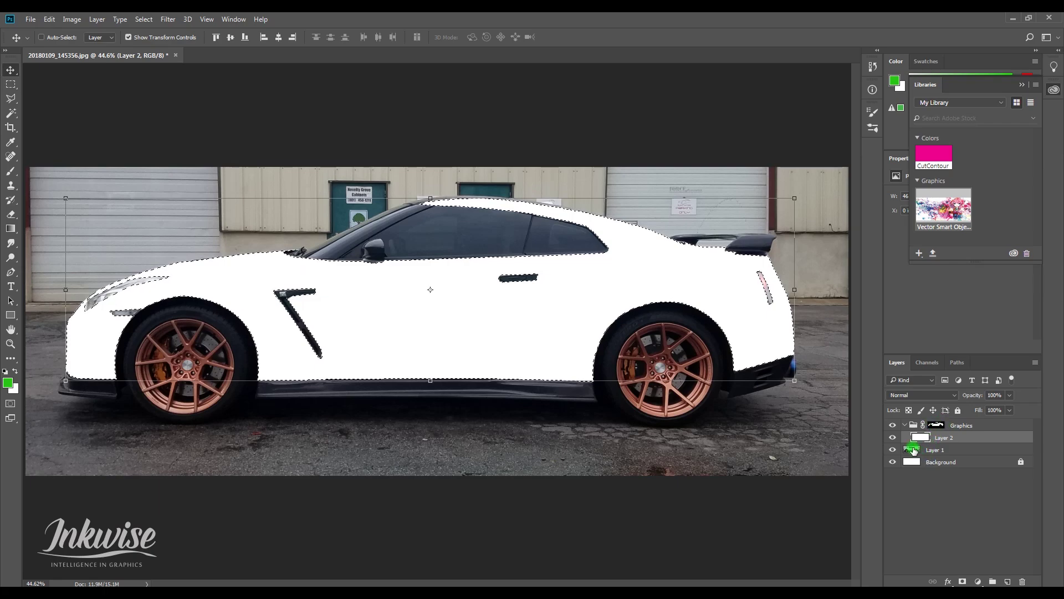
click(934, 450)
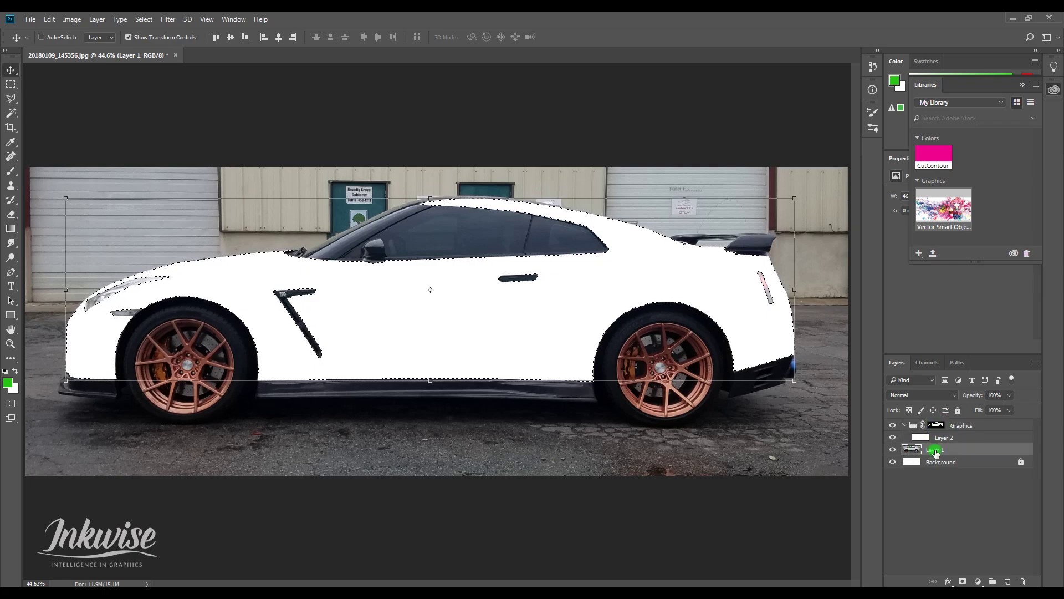
key(ctrl)
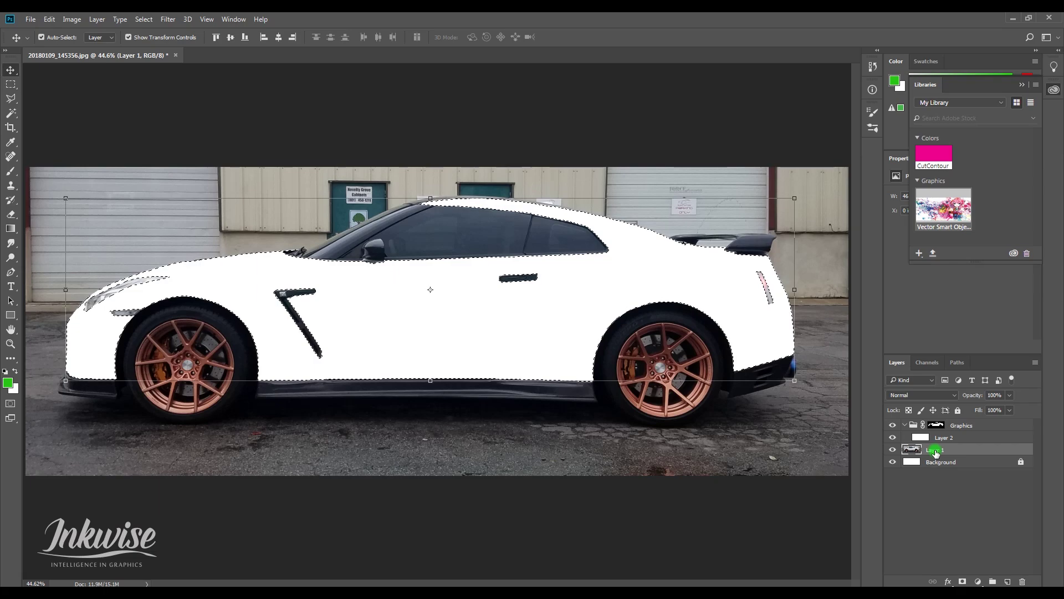
key(ctrl+j)
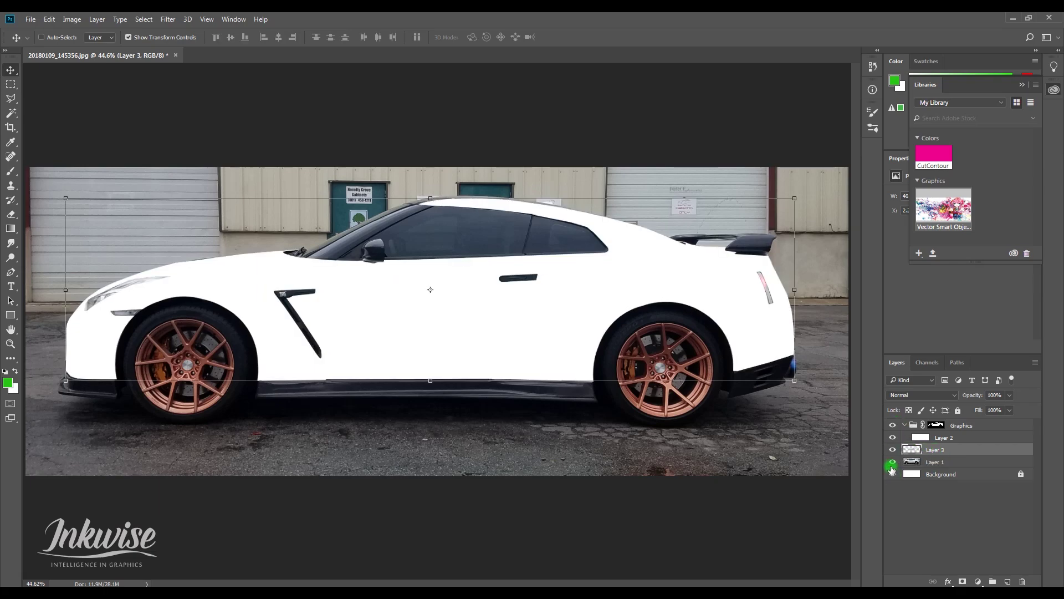
Hide the Graphics group and car photo, move Layer 3 to the top, and test Multiply blending.
click(893, 425)
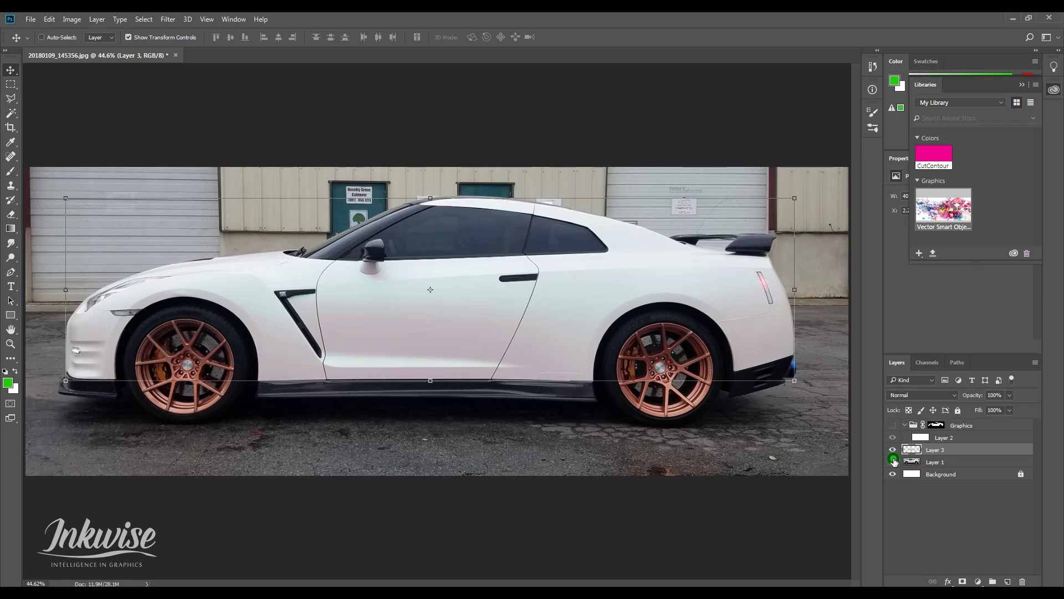
click(892, 460)
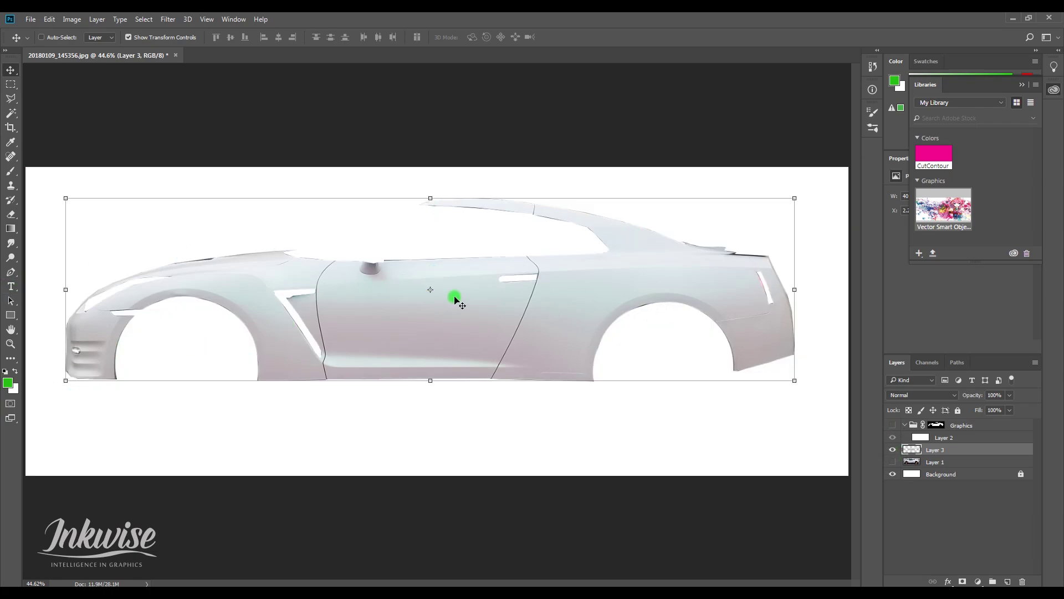
drag(980, 448, 986, 419)
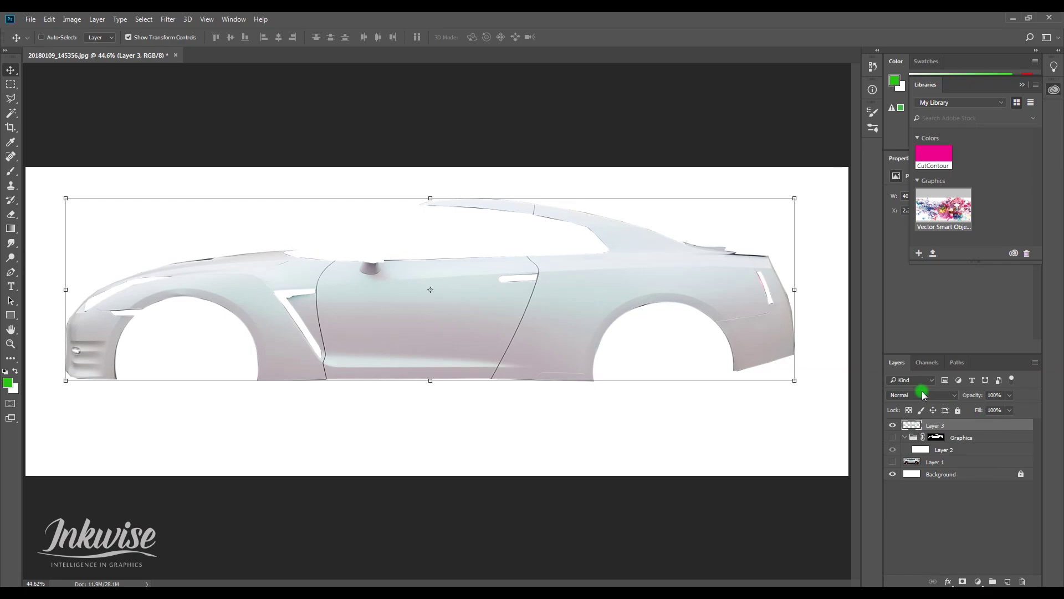
click(923, 394)
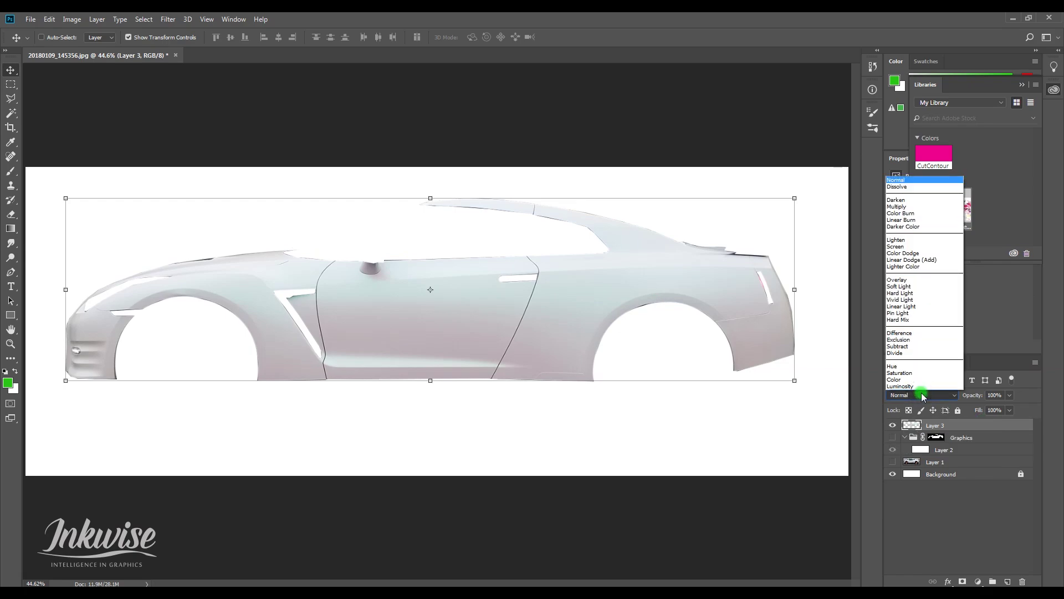
click(909, 207)
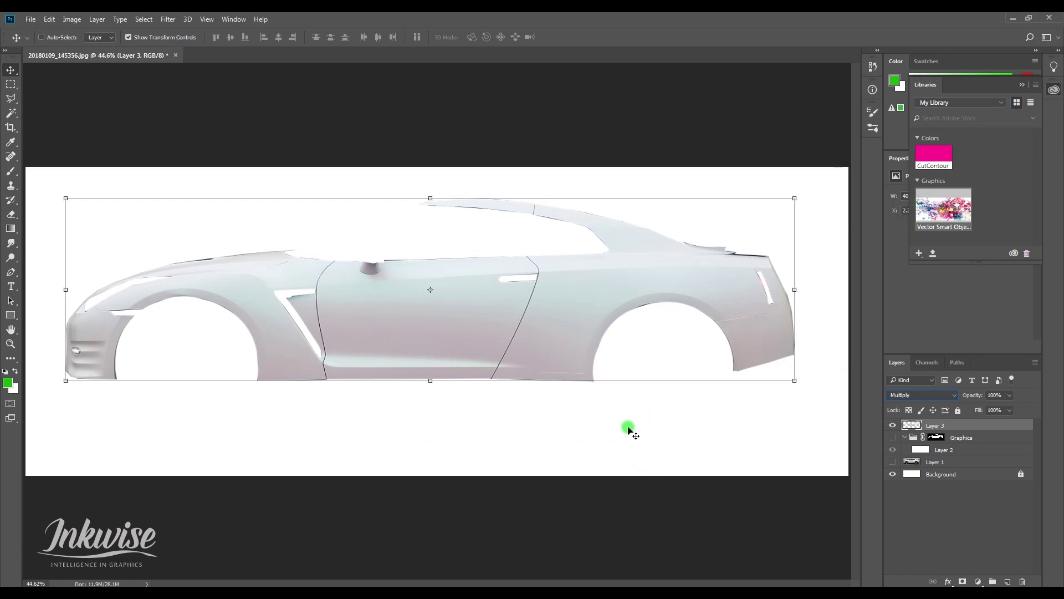
click(923, 396)
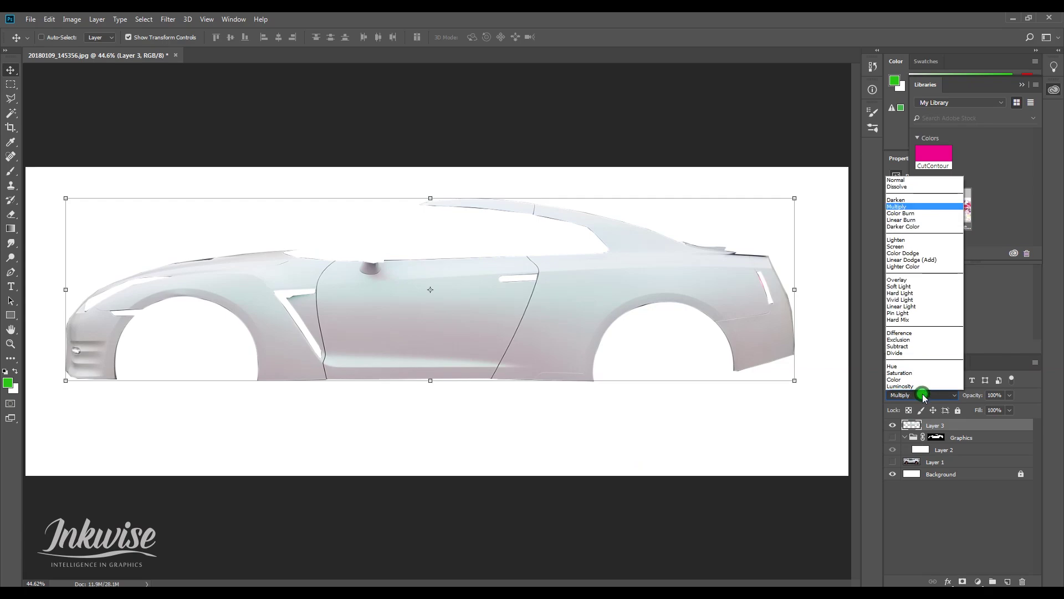
click(904, 180)
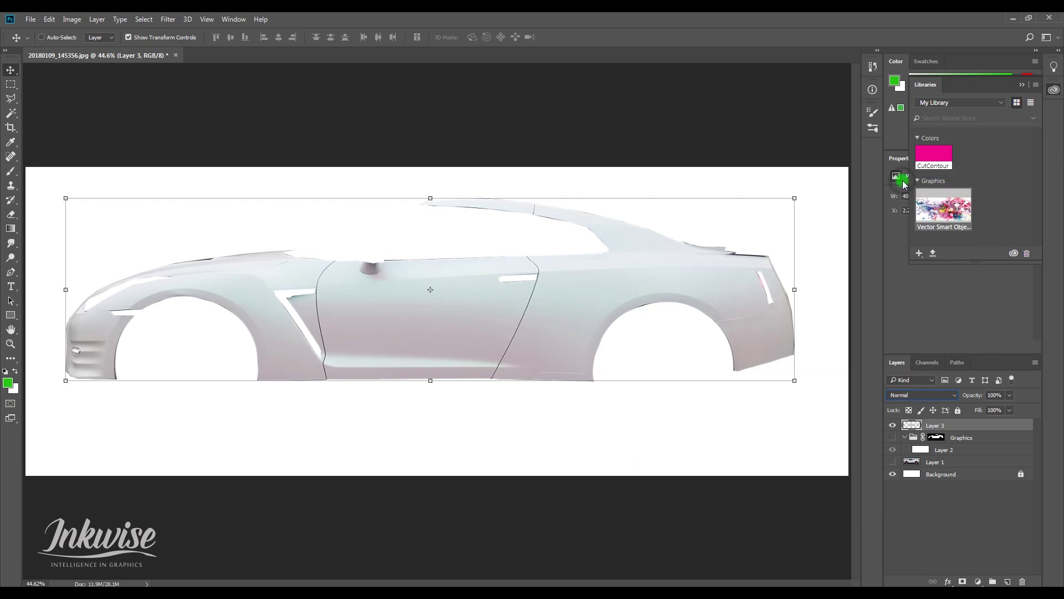
Set Layer 3 to Multiply, show the photo and Graphics group again, and add an empty layer.
click(892, 462)
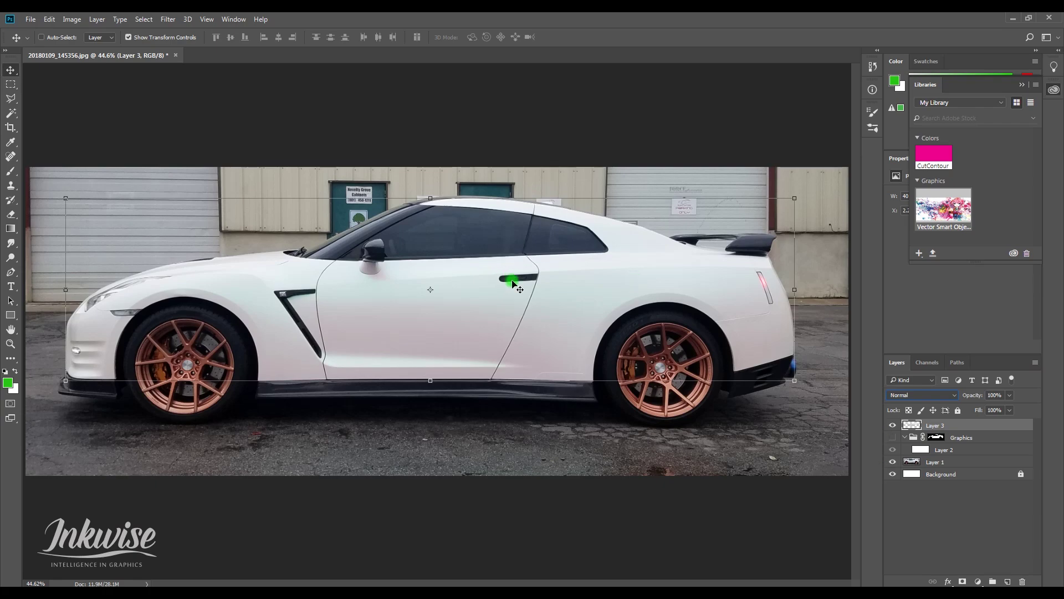
click(940, 396)
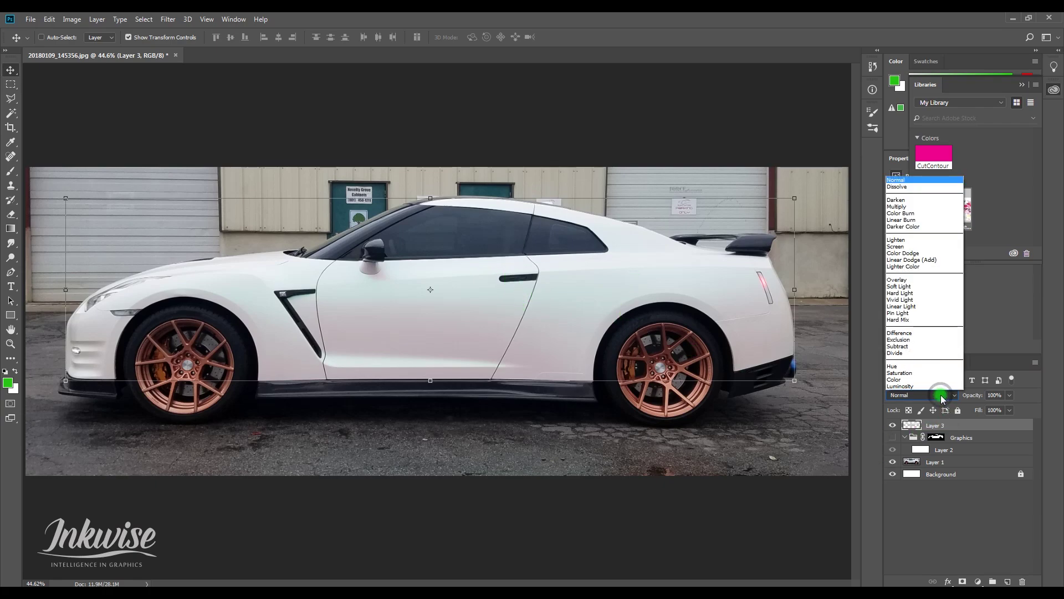
click(908, 206)
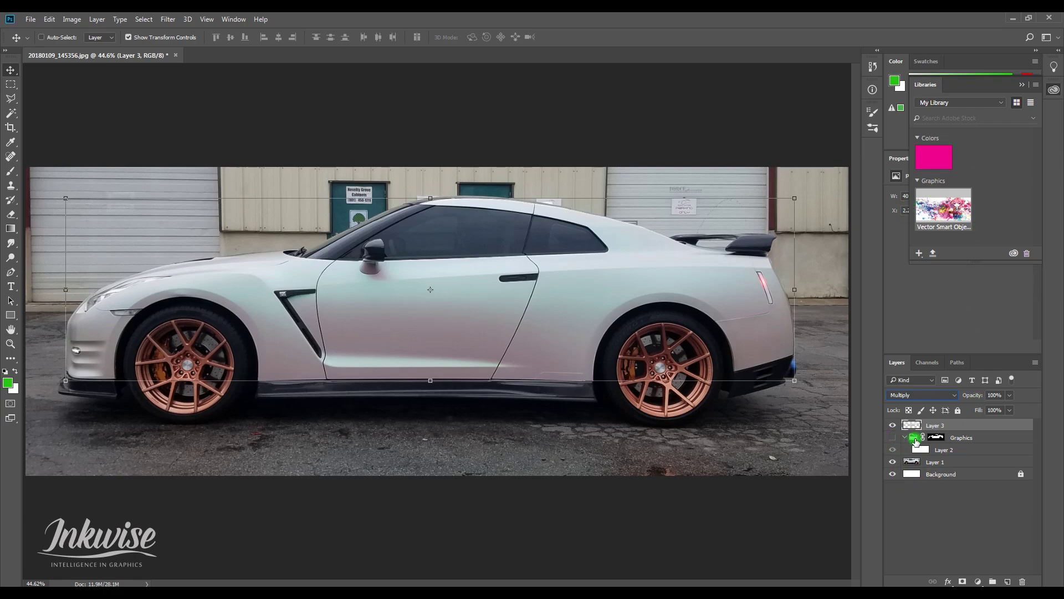
click(893, 438)
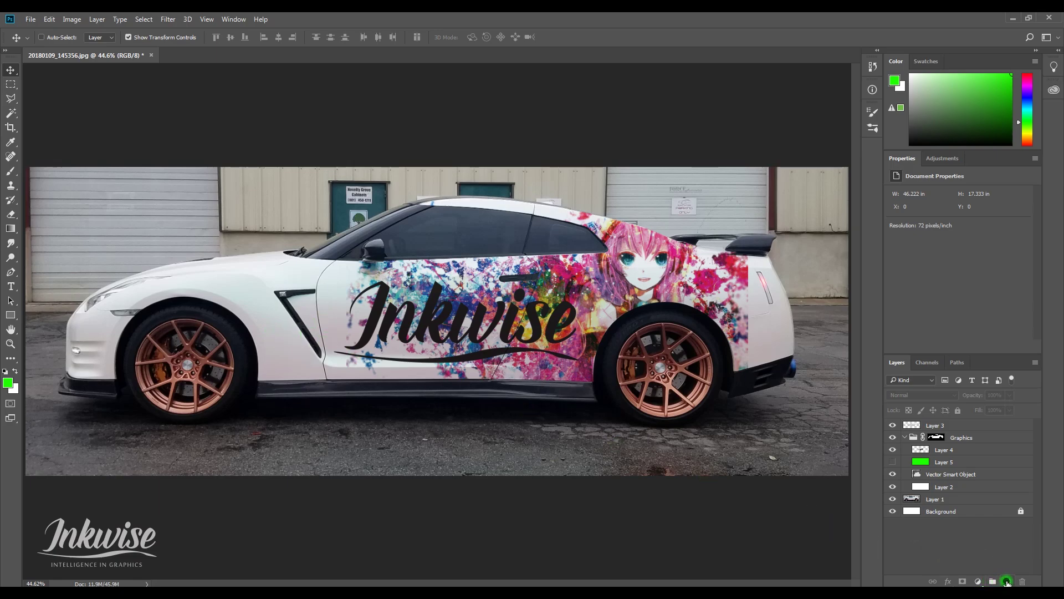
click(1006, 582)
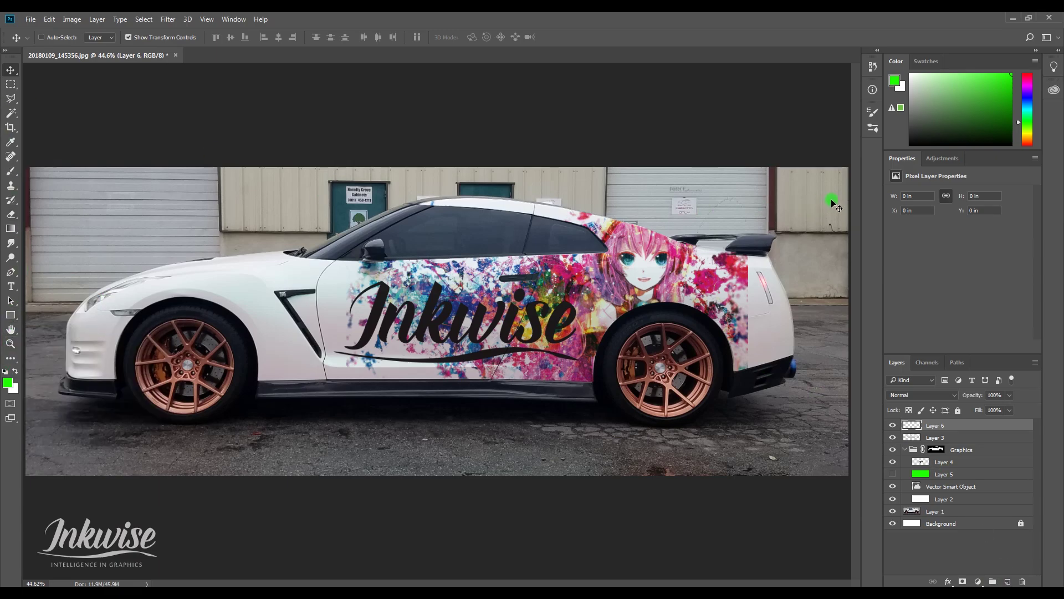
Draw a red-to-black gradient across the new layer, with black picked as background colour.
click(1028, 77)
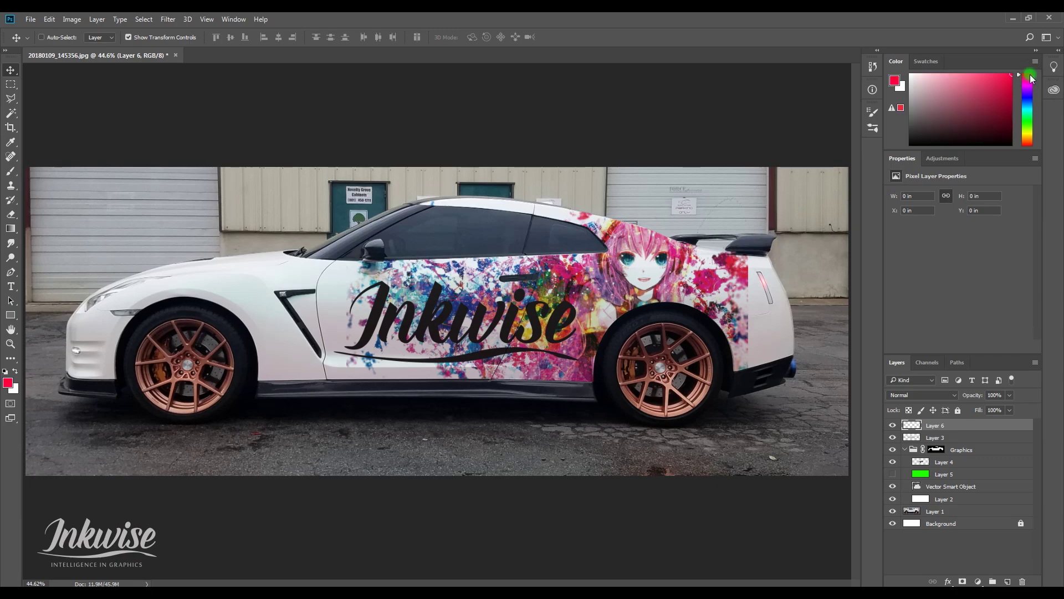
click(11, 227)
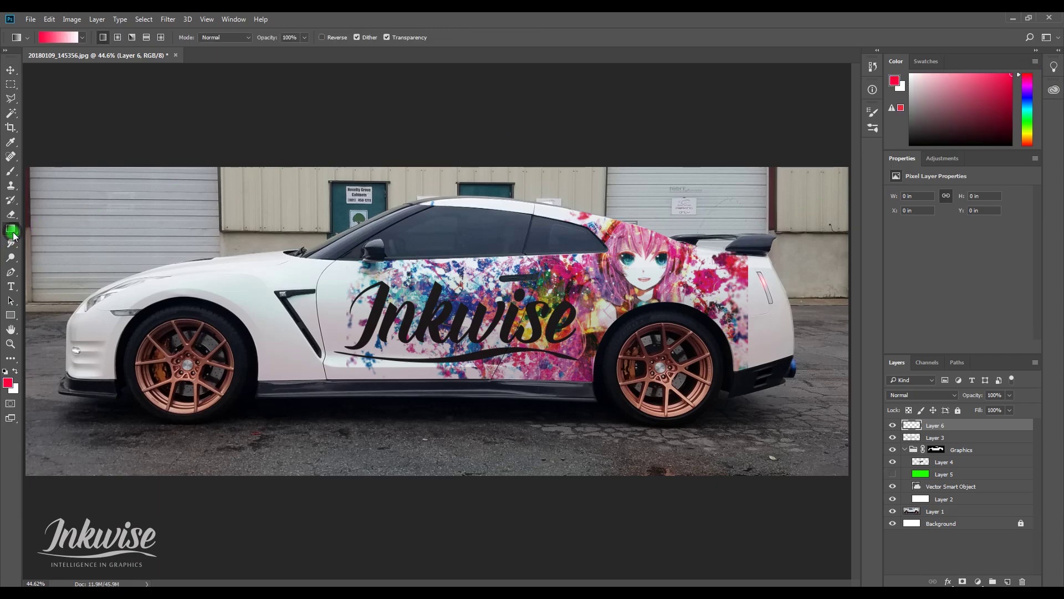
click(14, 388)
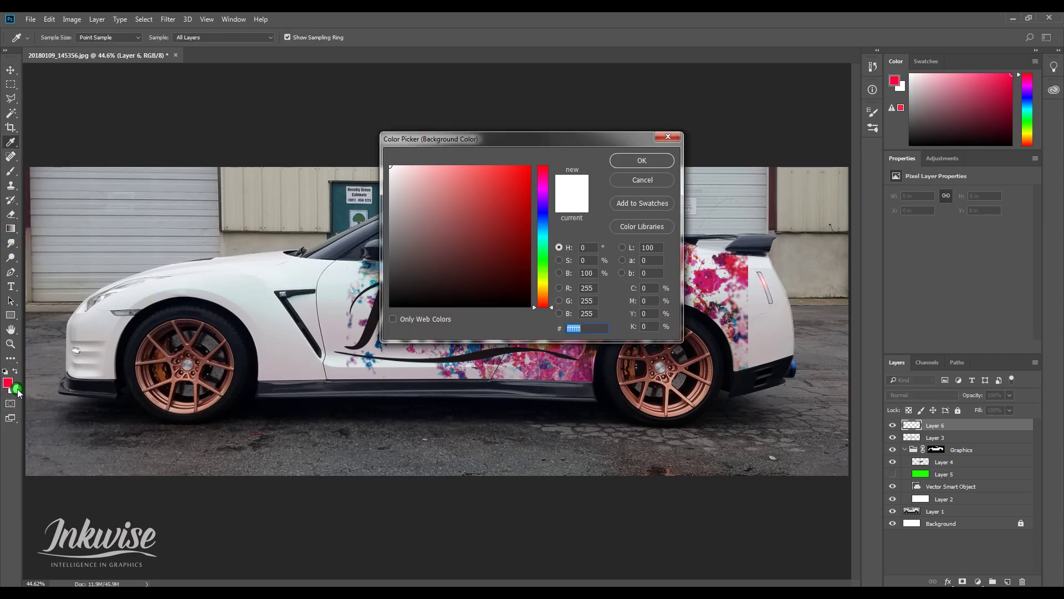
drag(450, 293, 380, 313)
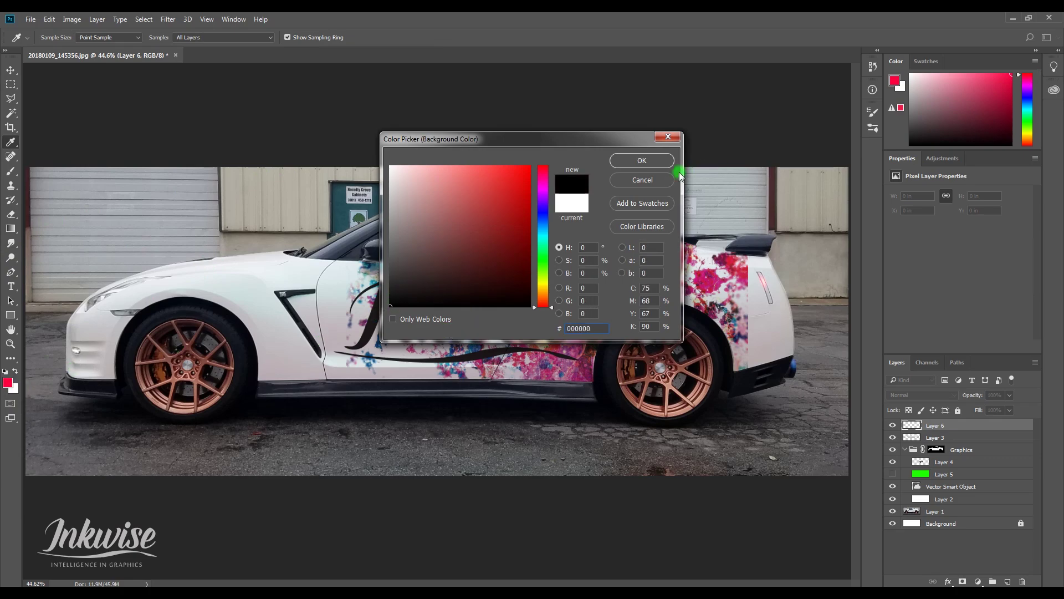
click(660, 166)
drag(78, 255, 780, 254)
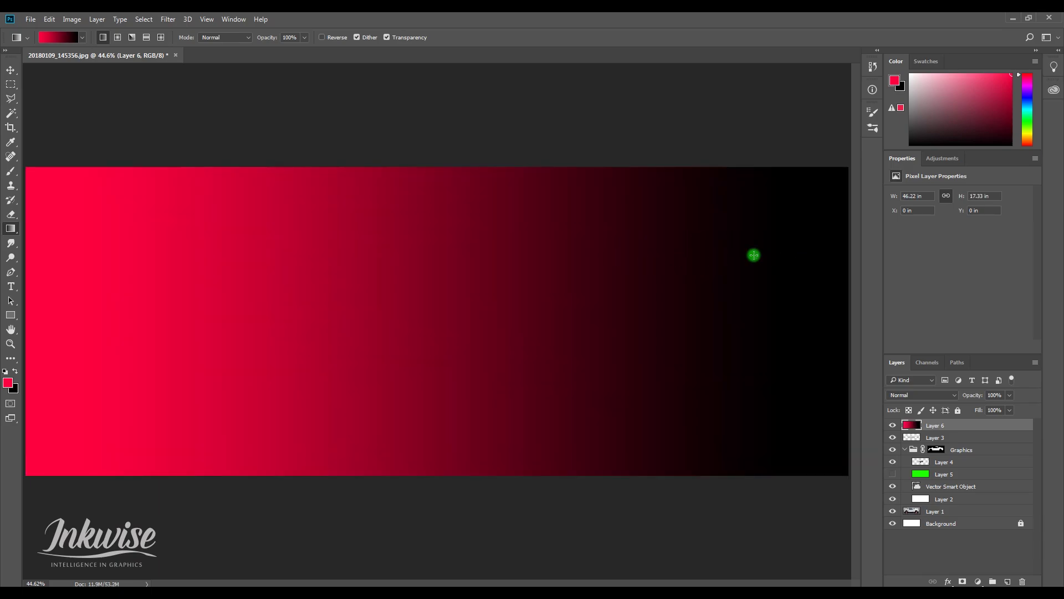
Set the gradient layer to Multiply over the car, then hide it.
click(7, 70)
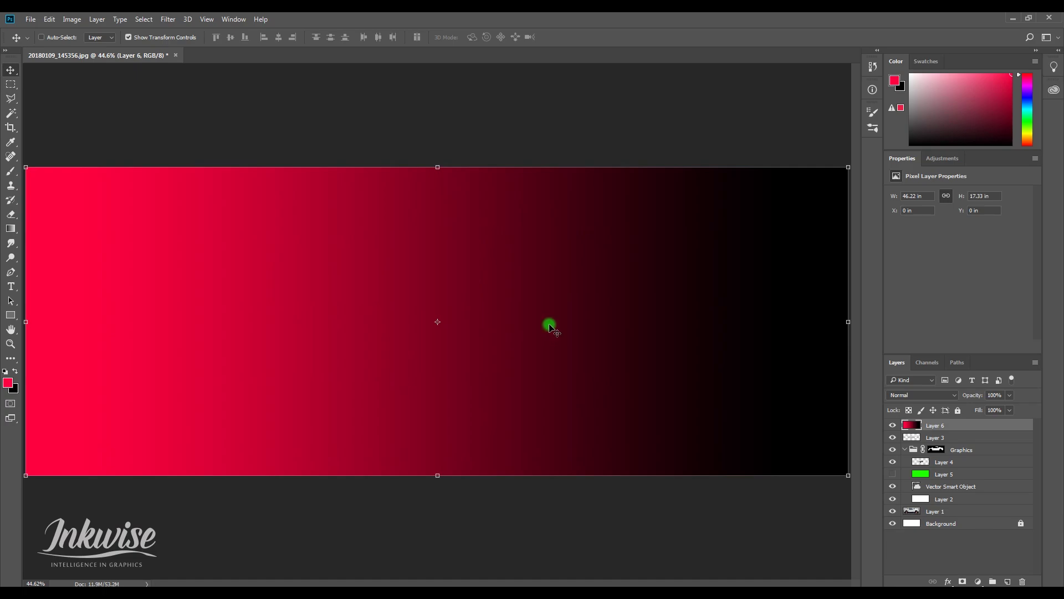
click(938, 395)
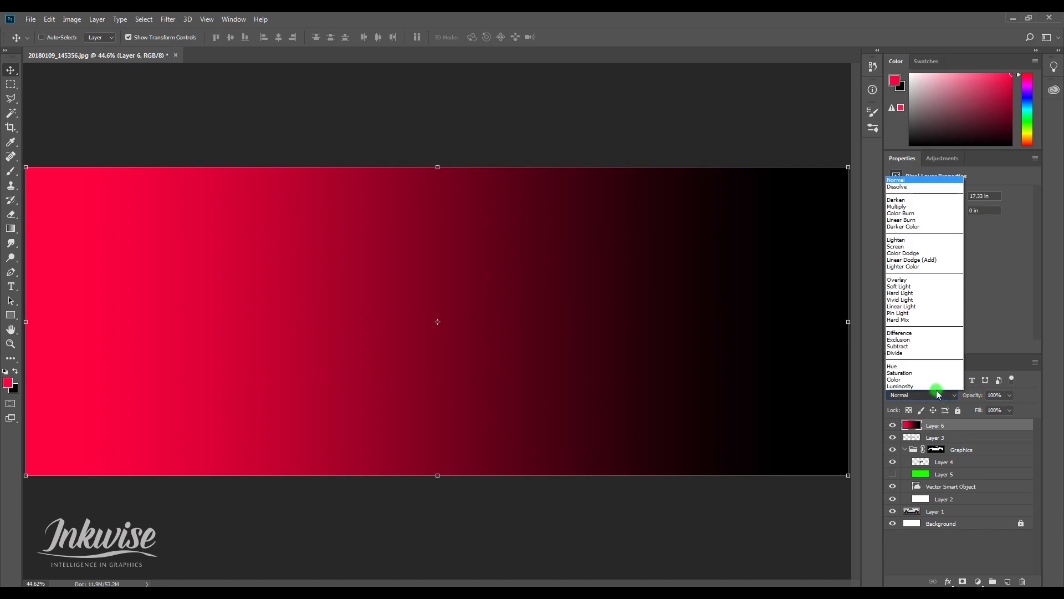
click(920, 207)
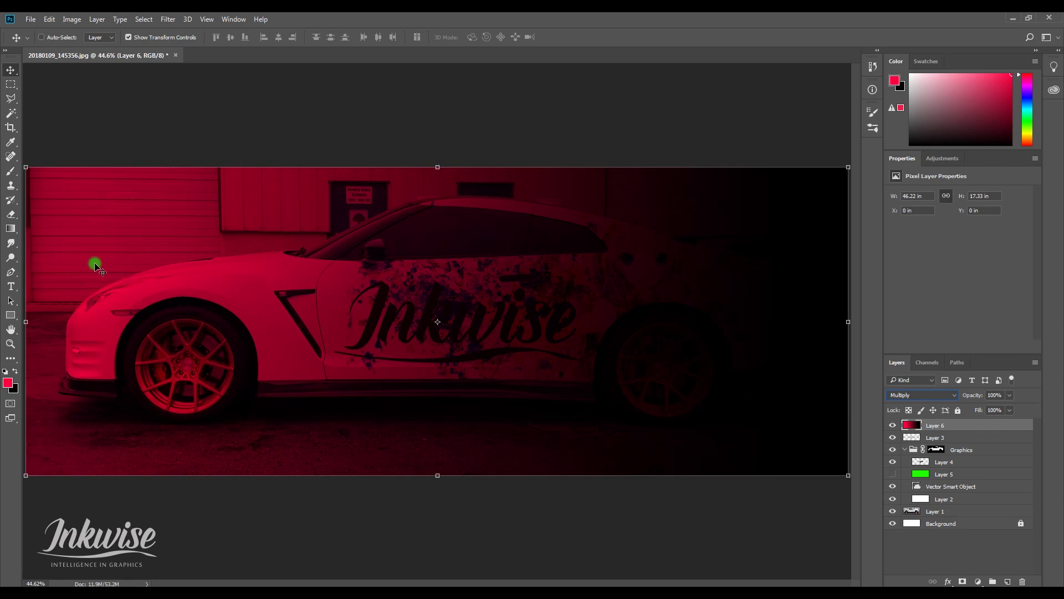
click(892, 427)
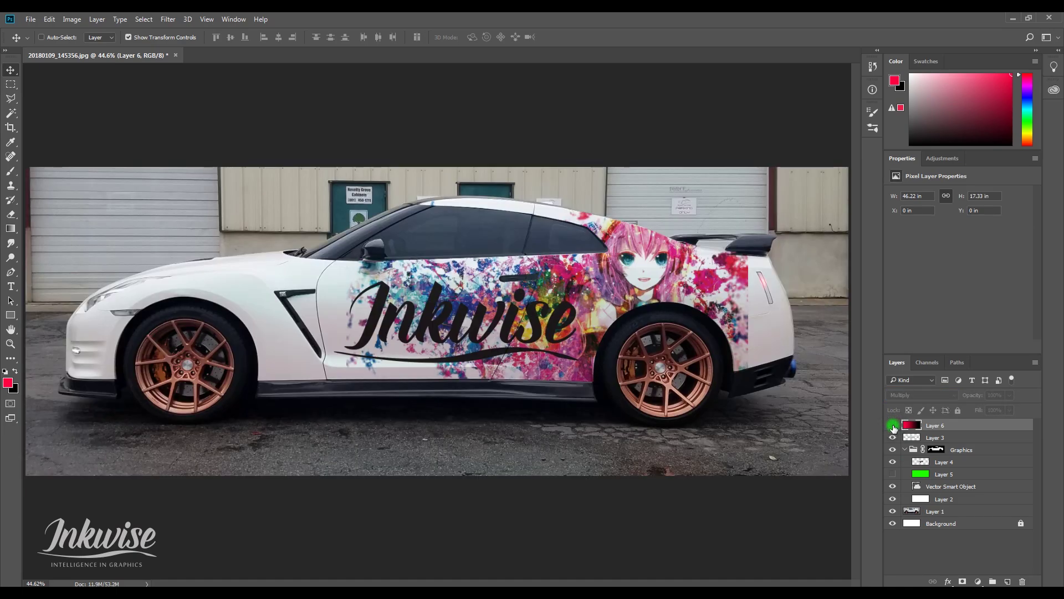
Reset colours to default black and white and delete the red gradient layer.
click(893, 426)
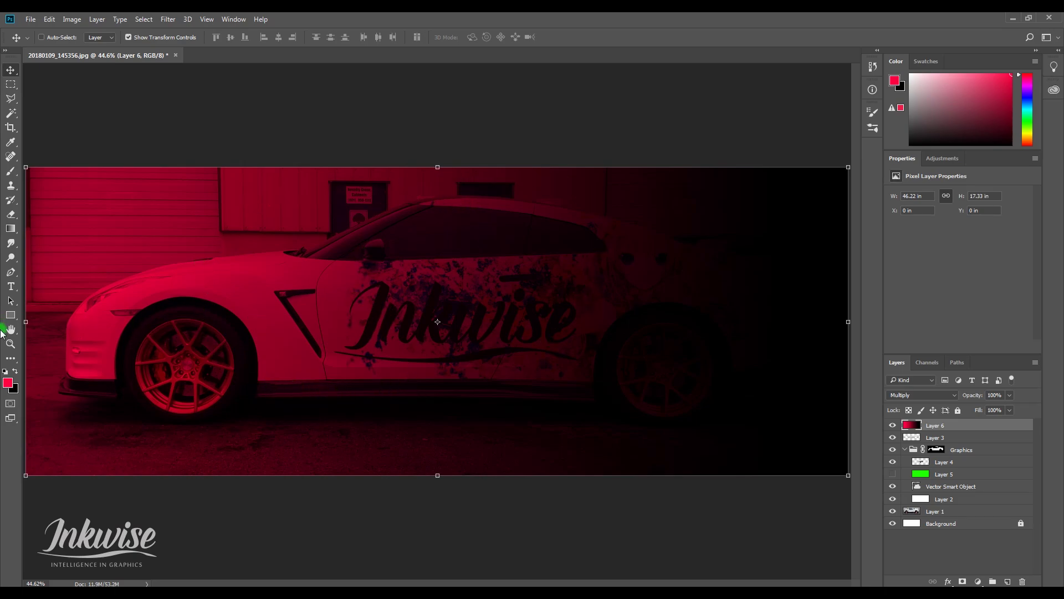
click(7, 372)
key(Delete)
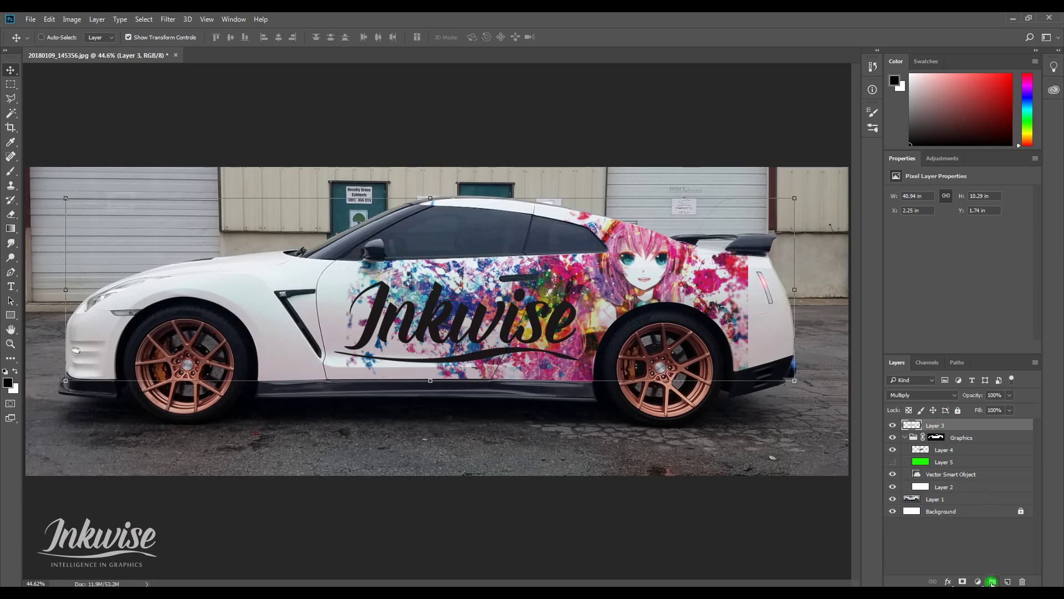
Test and delete a black-to-white Multiply gradient layer, then select the Inkwise logo in Illustrator.
click(1008, 582)
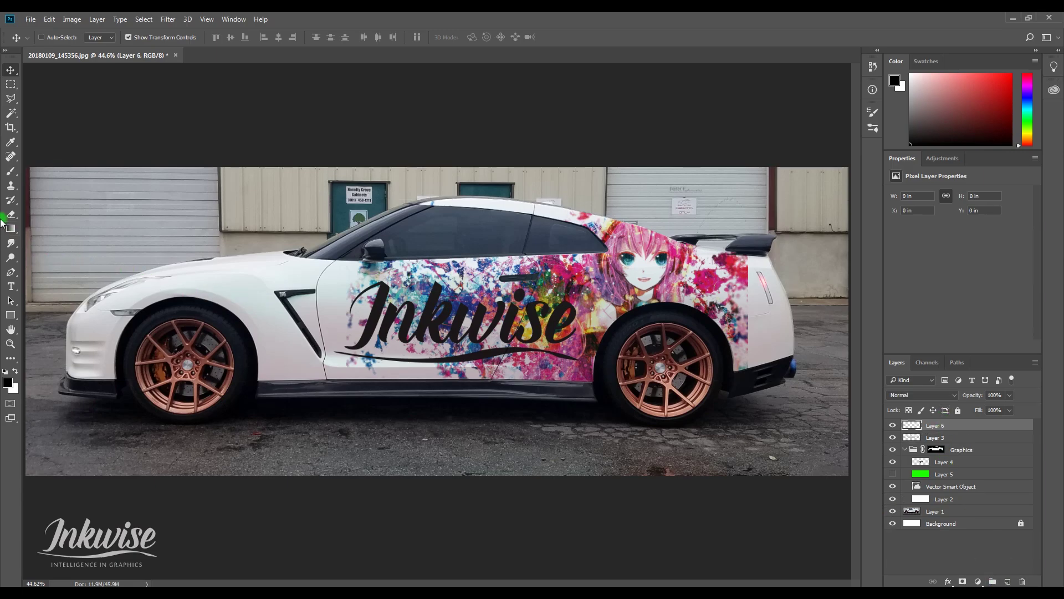
click(10, 230)
drag(113, 278, 805, 278)
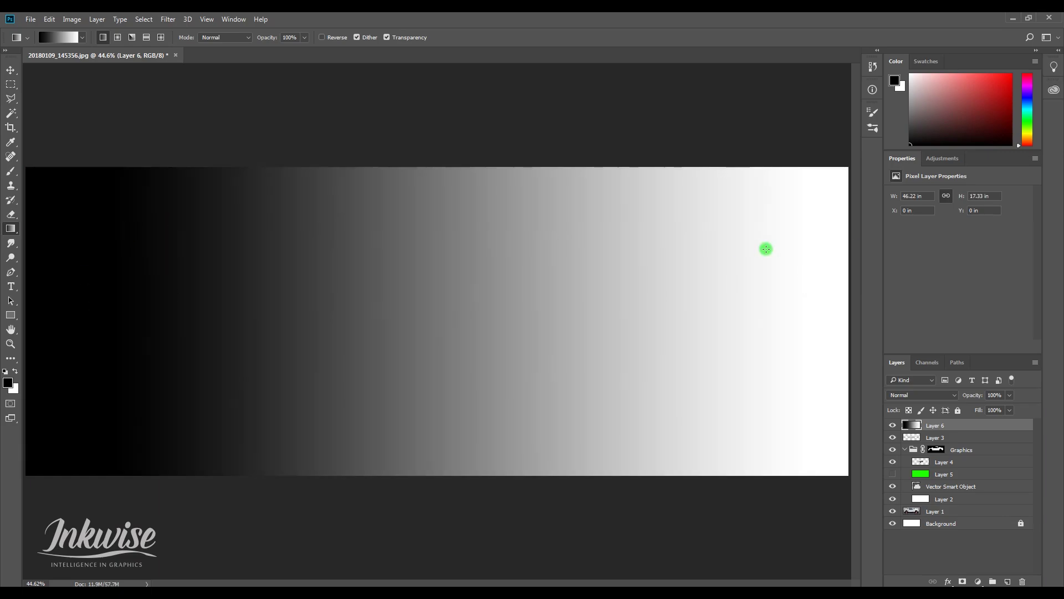
drag(920, 395, 905, 207)
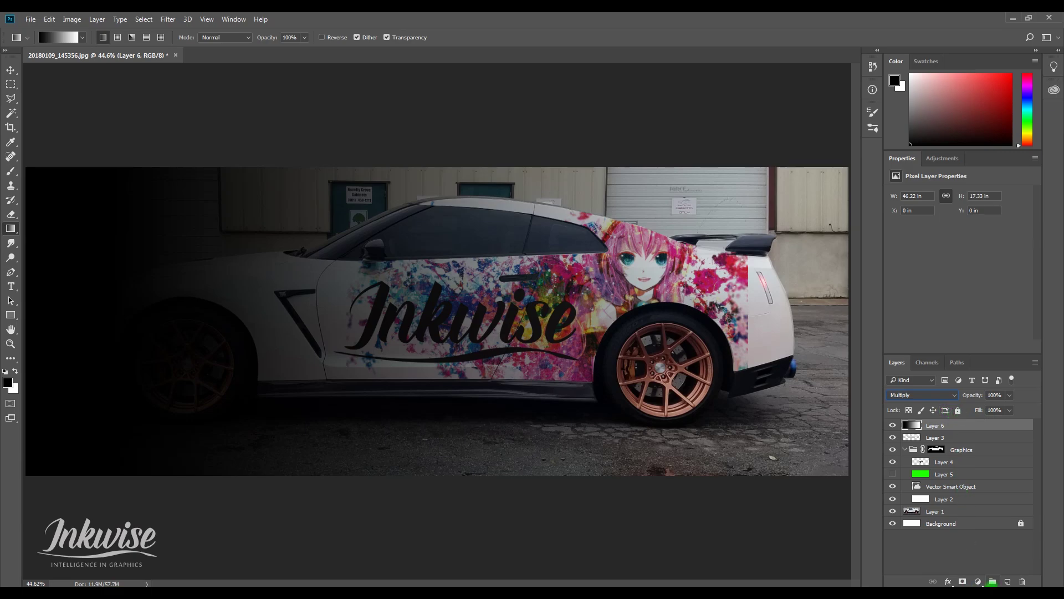
click(1021, 581)
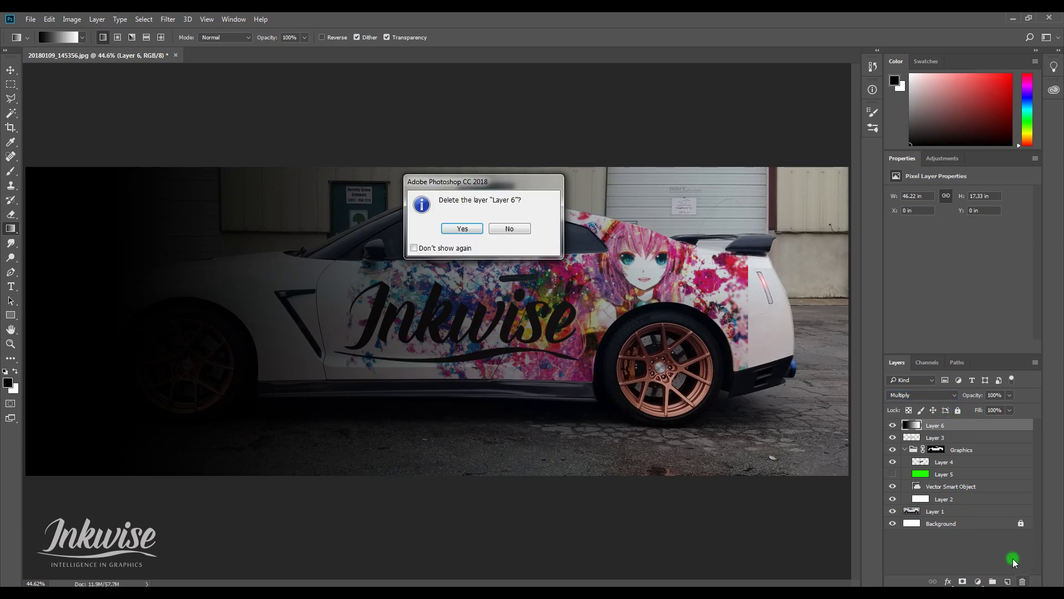
click(477, 228)
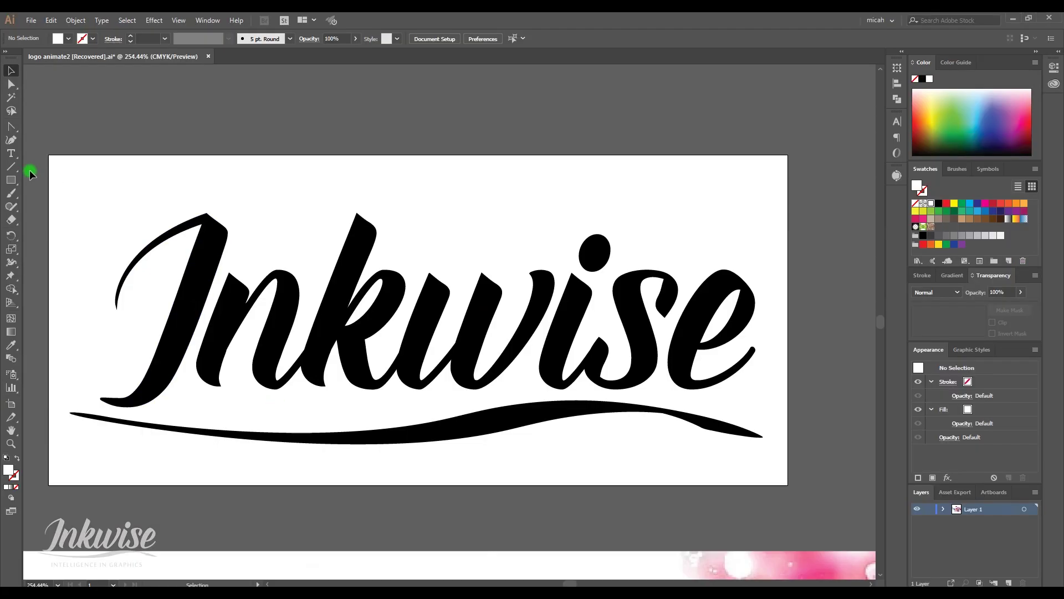
drag(31, 128, 803, 474)
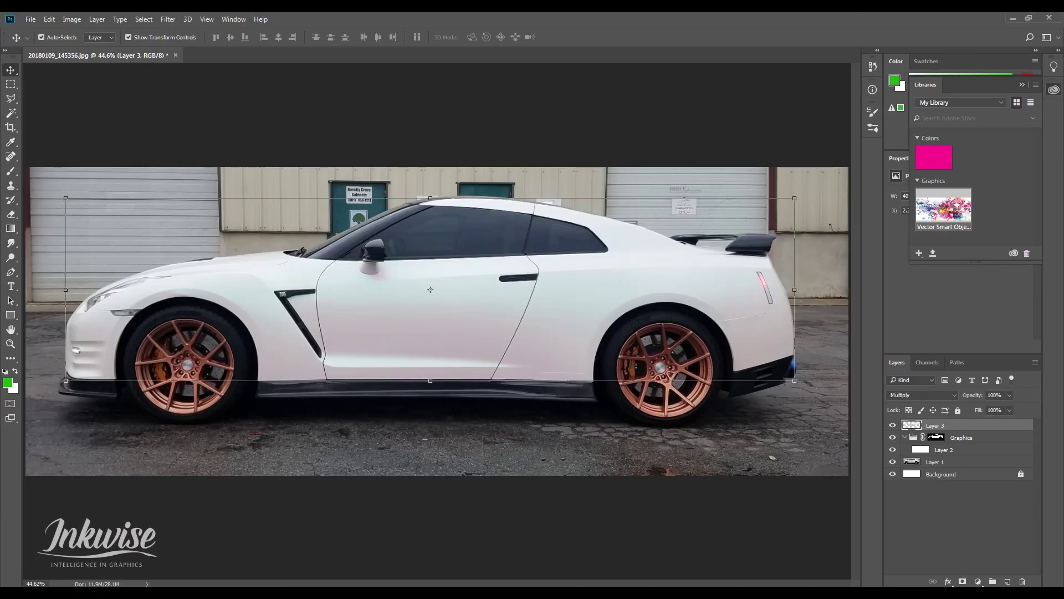
Paste the Inkwise logo as pixels and enlarge it.
key(ctrl+v)
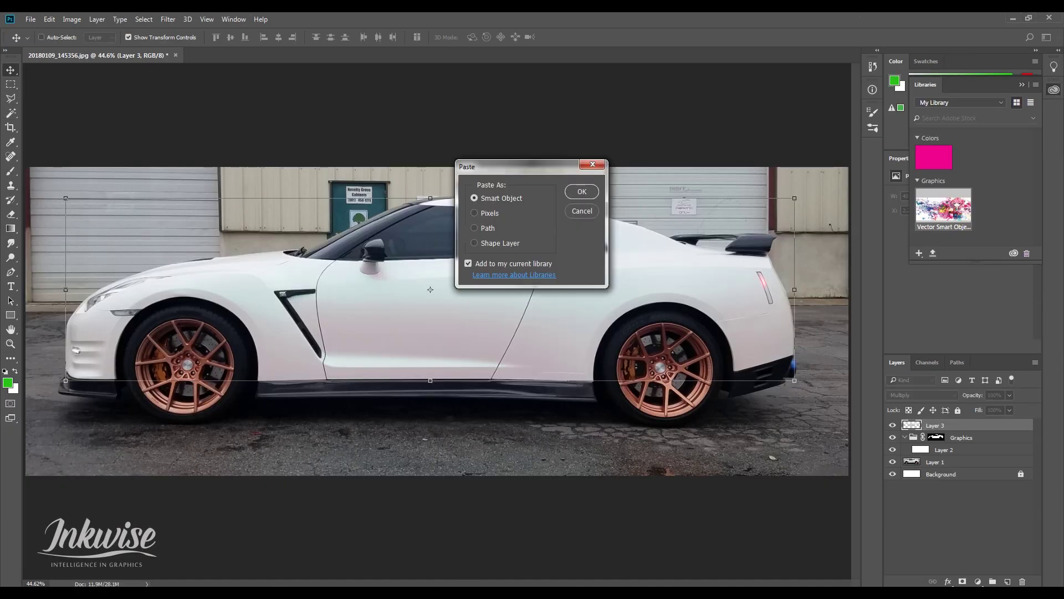
click(474, 213)
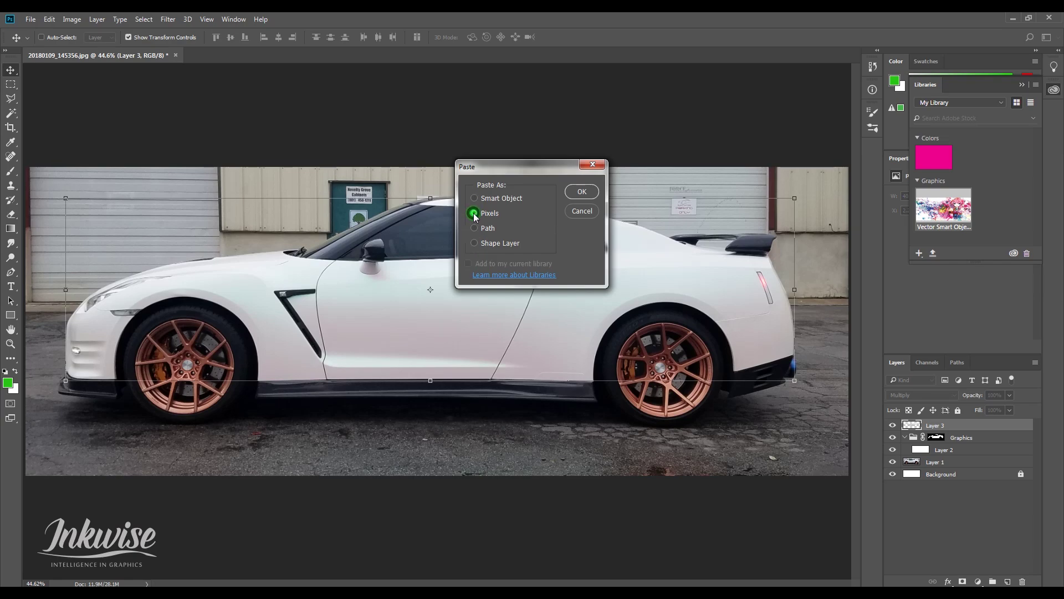
click(578, 192)
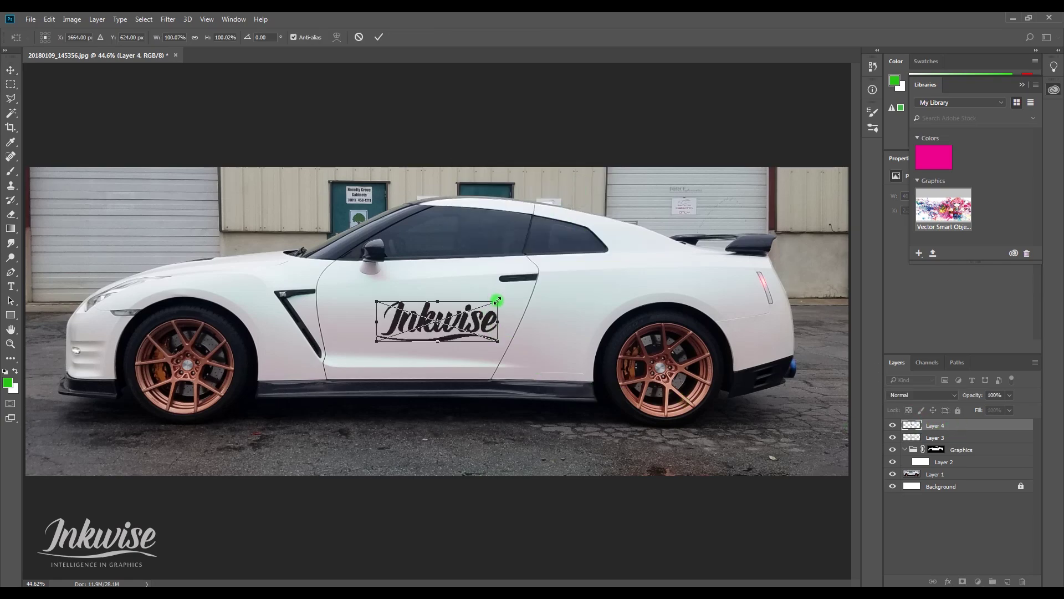
drag(497, 300, 559, 281)
key(Return)
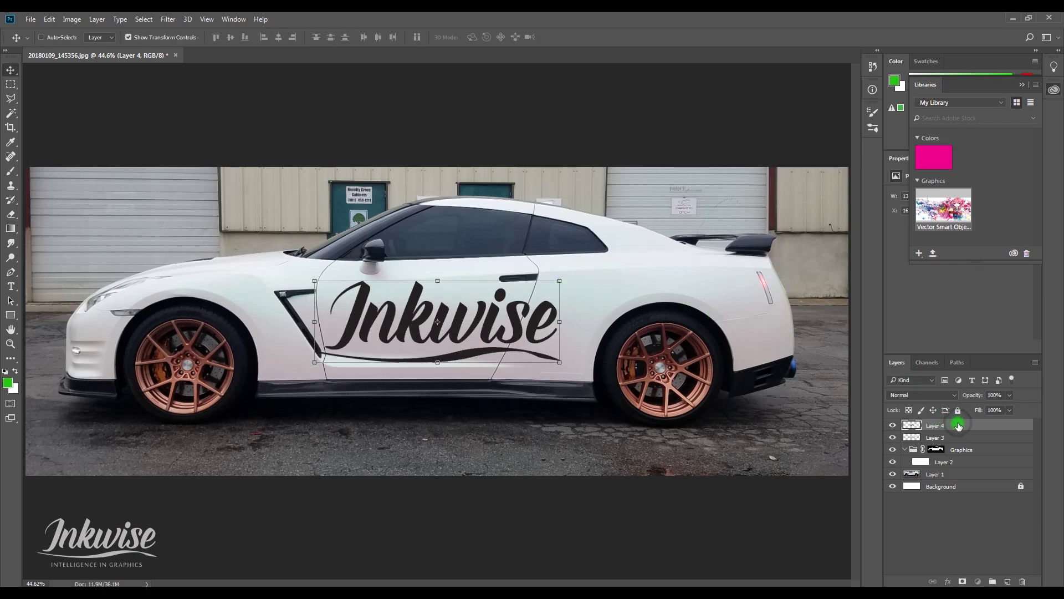
Move the logo layer into the Graphics group, centre it on the doors, then hide it.
drag(958, 425, 968, 456)
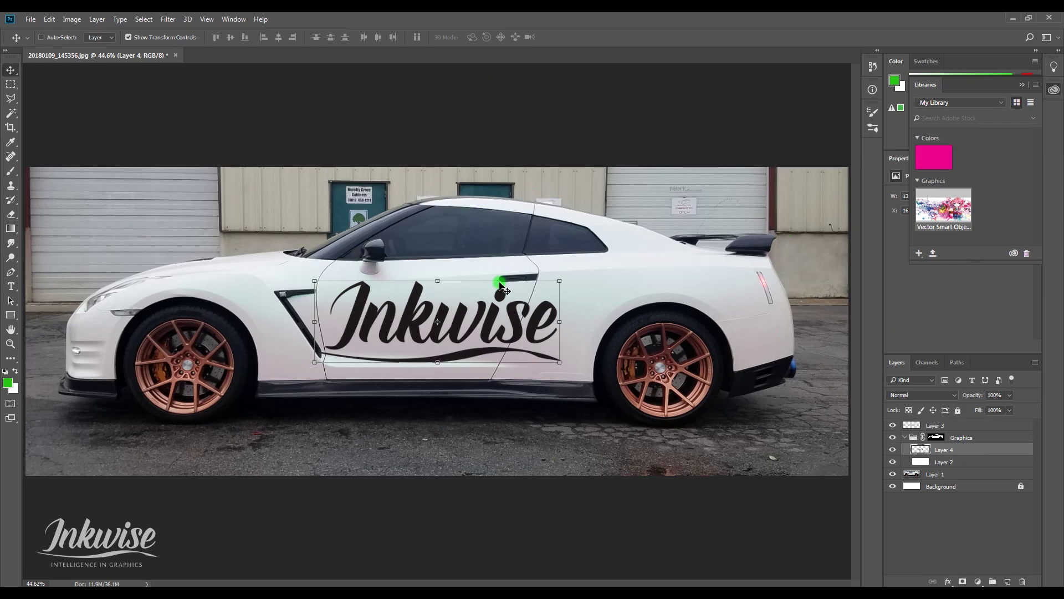
drag(486, 324, 609, 321)
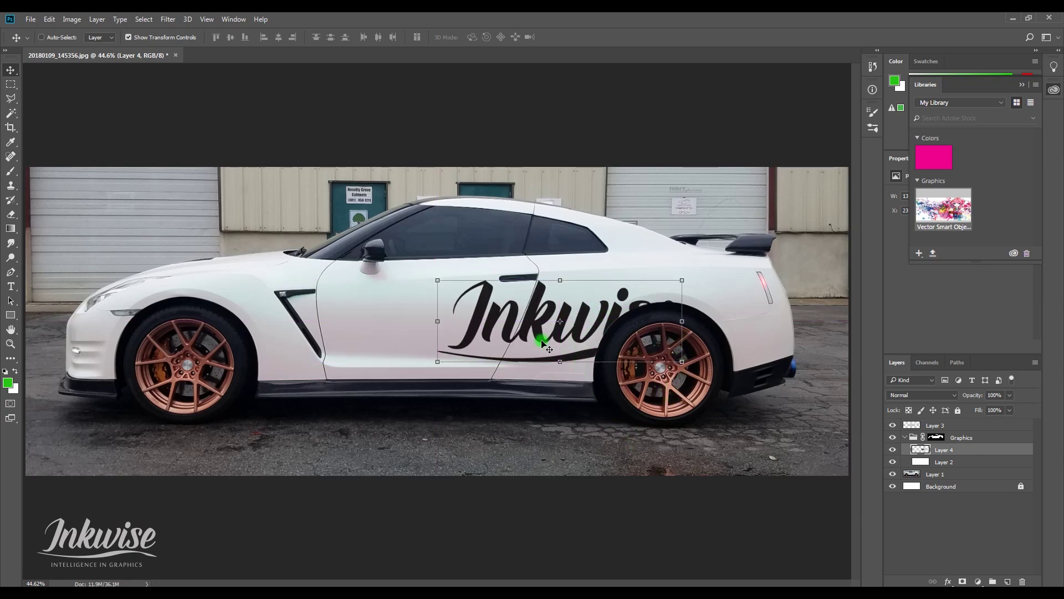
drag(587, 305, 517, 333)
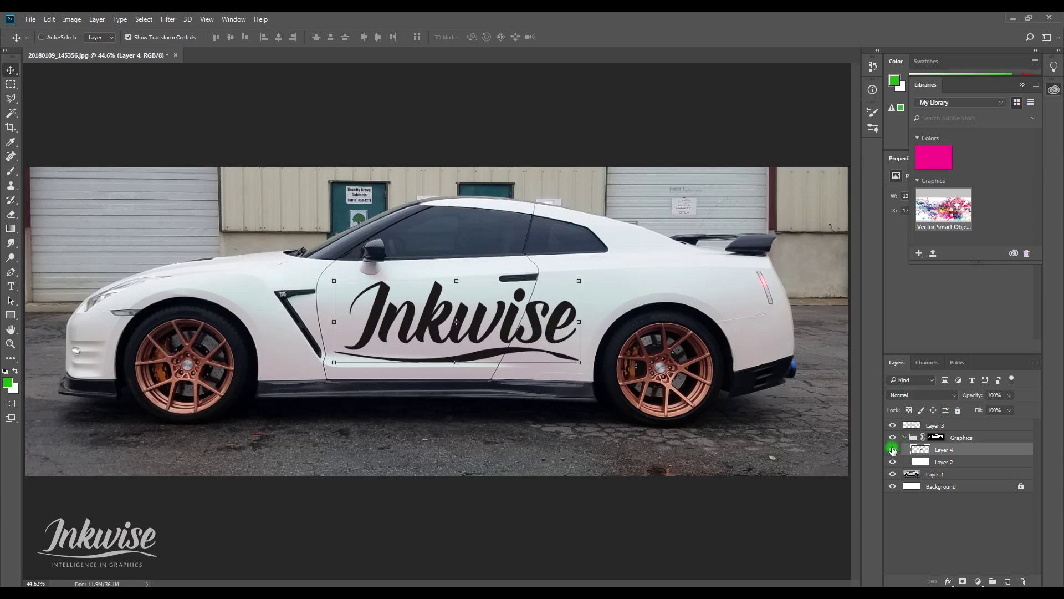
click(892, 449)
Place the anime artwork from Libraries, shrink it to about half, and position it over the car's rear.
drag(942, 210, 562, 292)
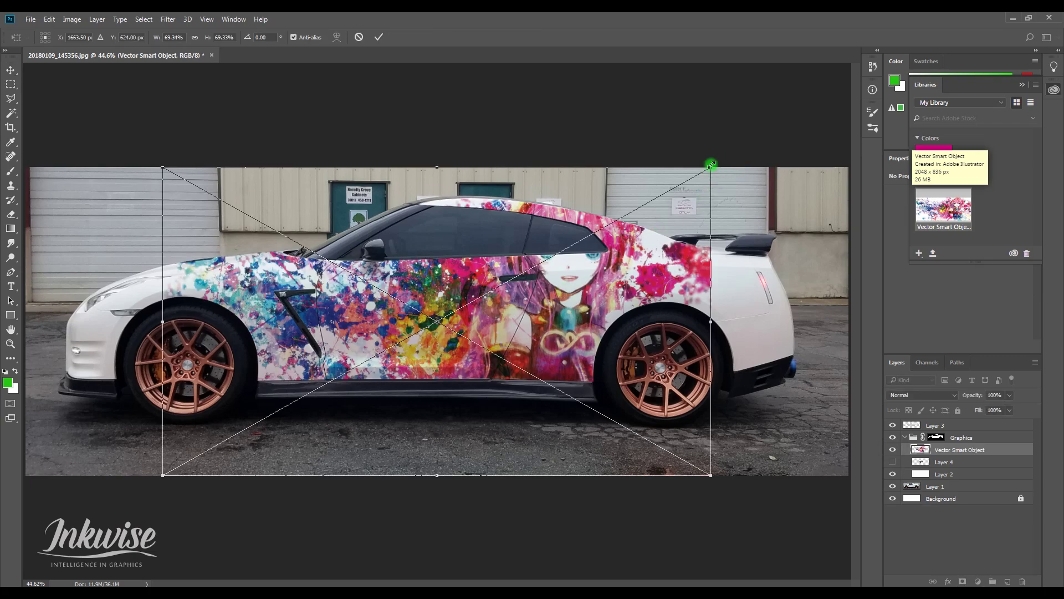
drag(711, 165, 637, 209)
drag(578, 290, 660, 316)
key(Return)
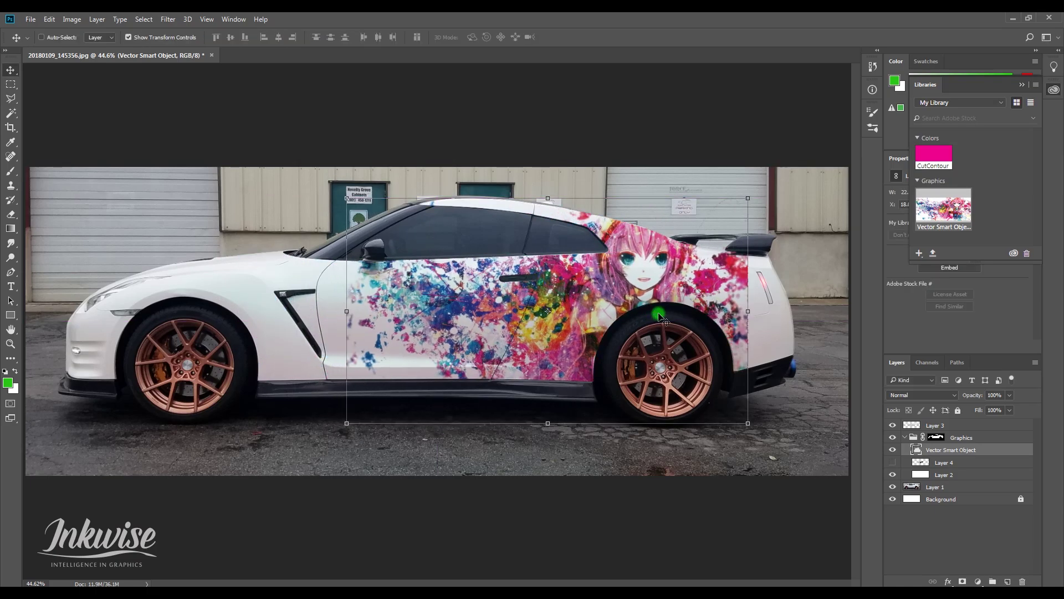
click(945, 530)
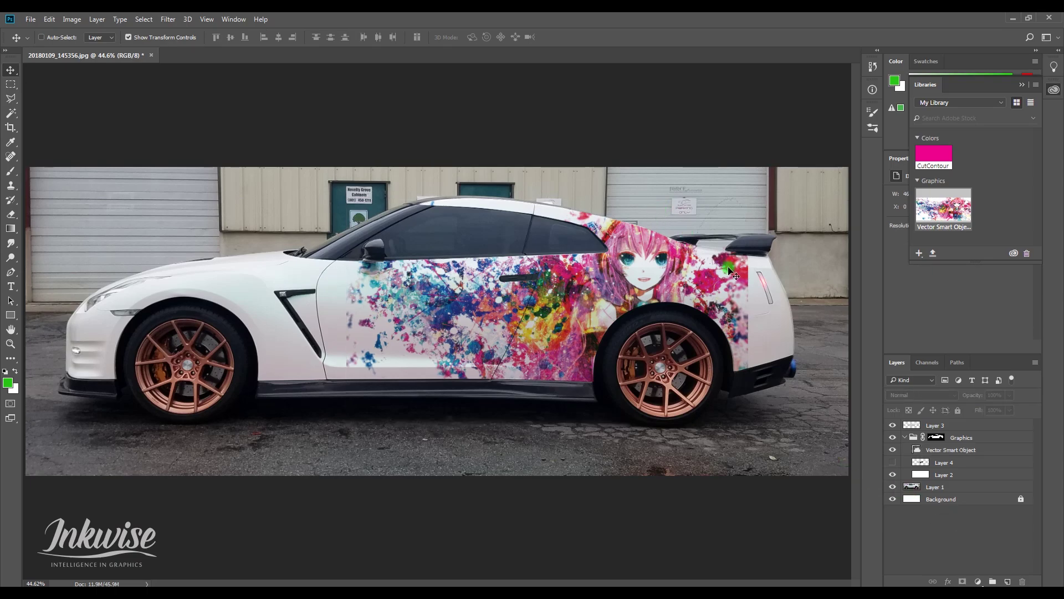
click(1054, 89)
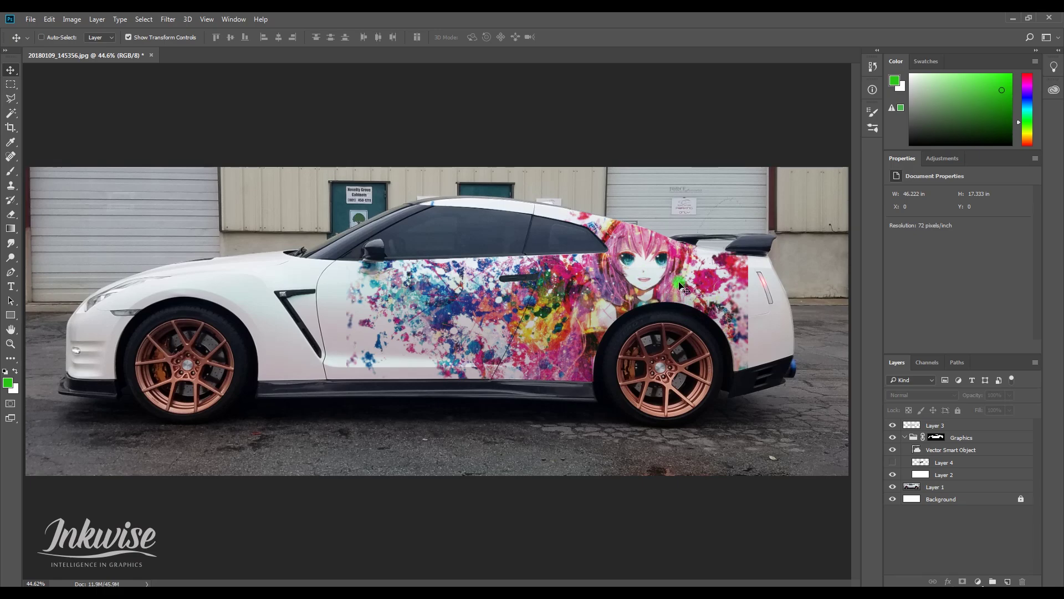
Fill a new layer with bright green and move it into the Graphics group.
click(1008, 581)
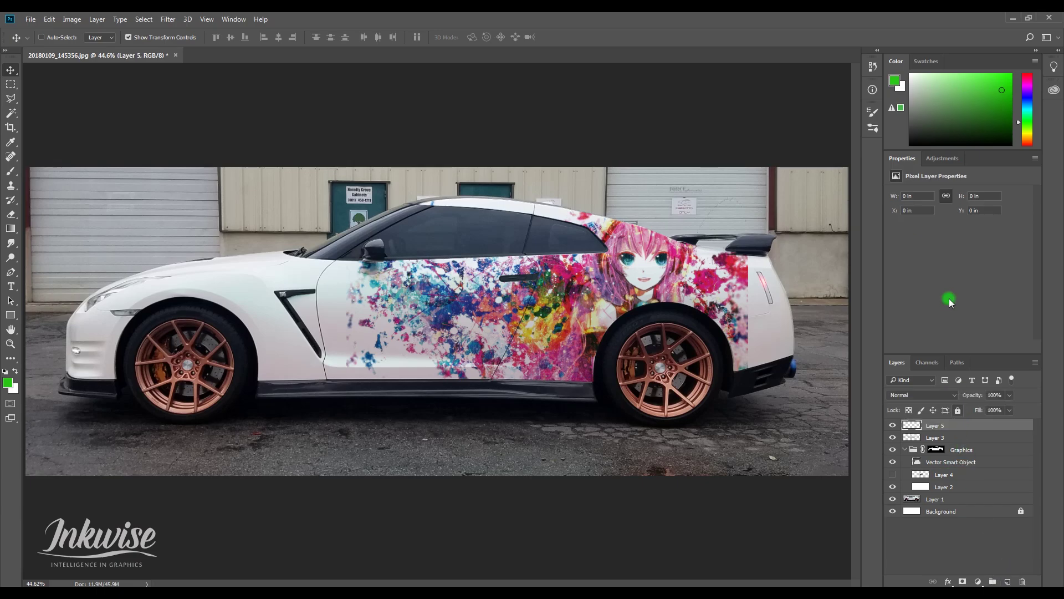
drag(1002, 90, 1025, 74)
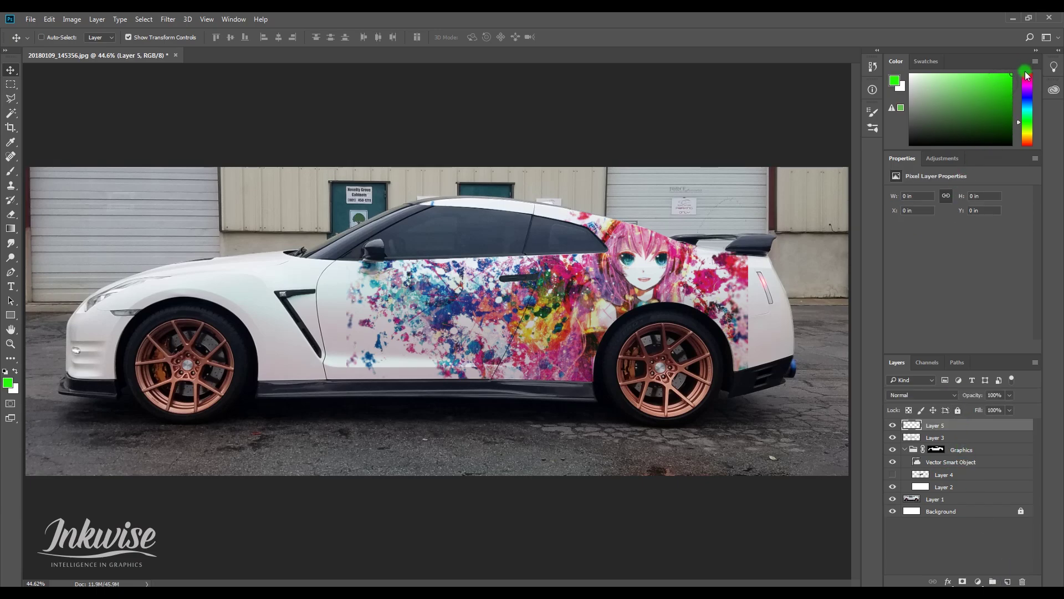
key(alt+BackSpace)
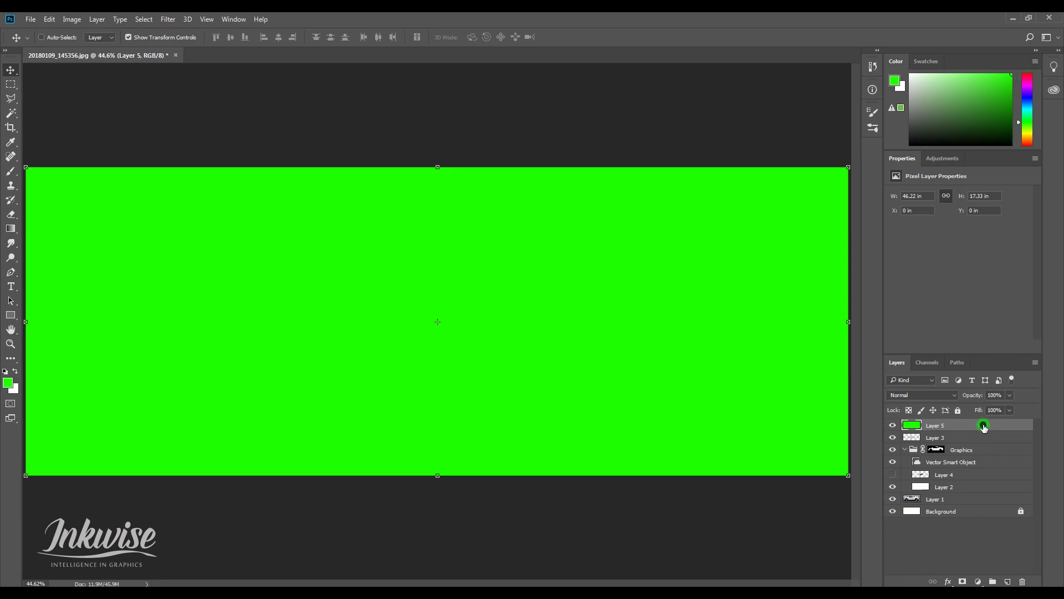
drag(983, 426, 988, 459)
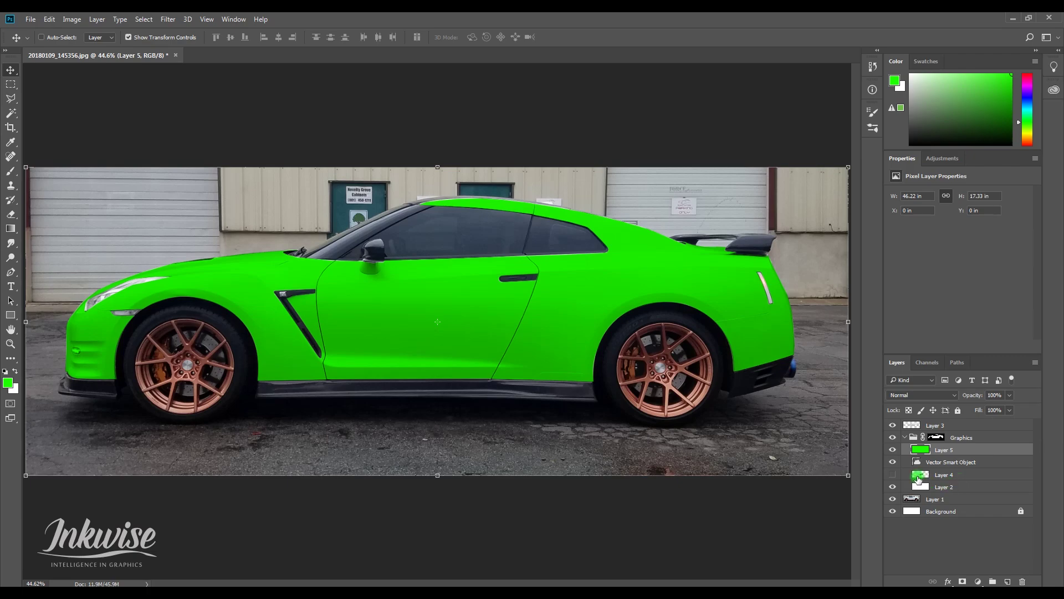
Show the Inkwise logo layer and place it above the green fill.
click(894, 474)
drag(972, 470, 970, 444)
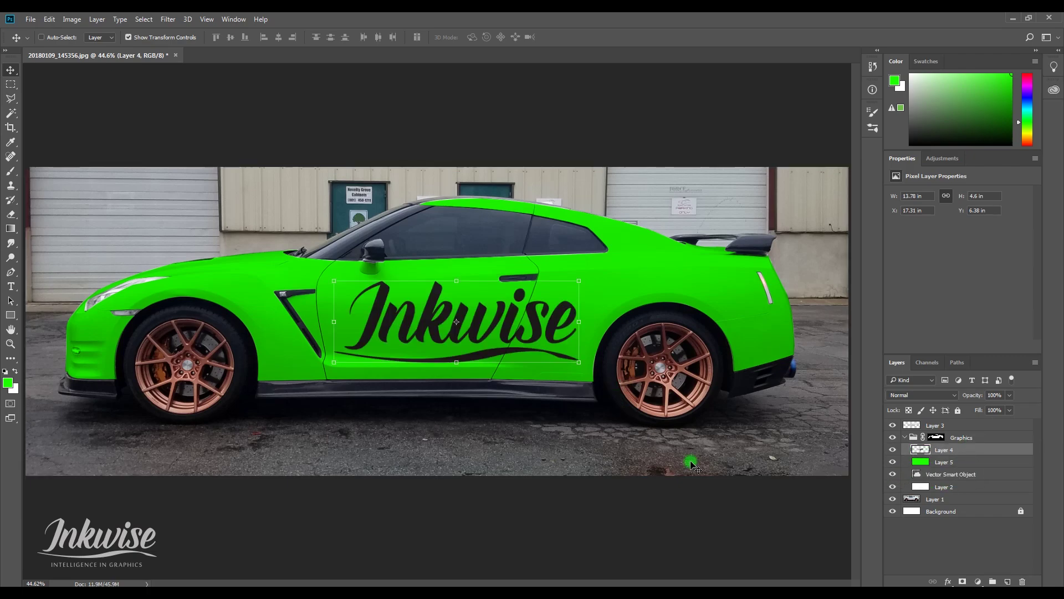
click(949, 552)
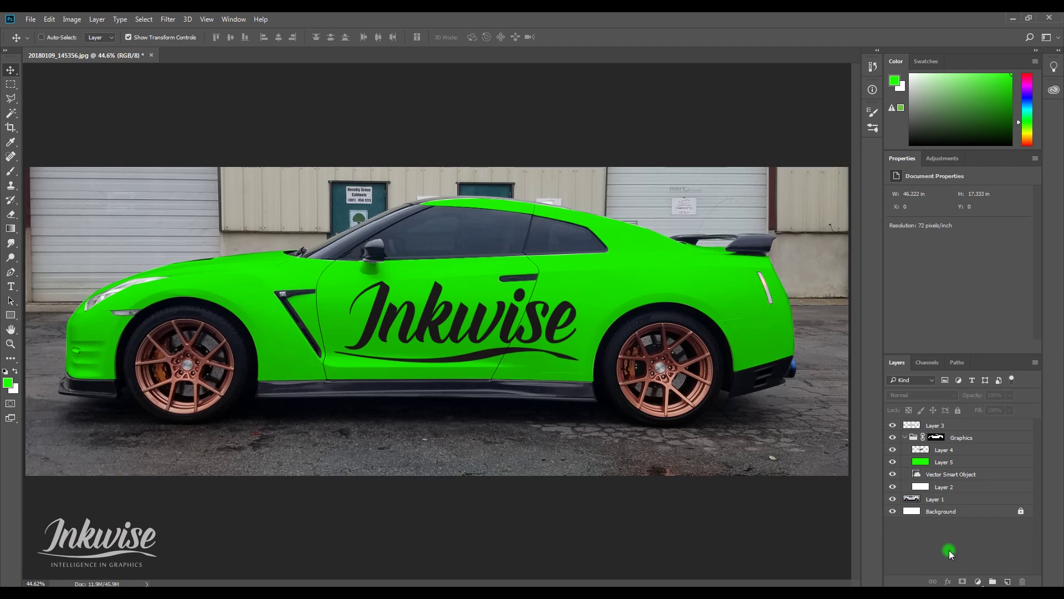